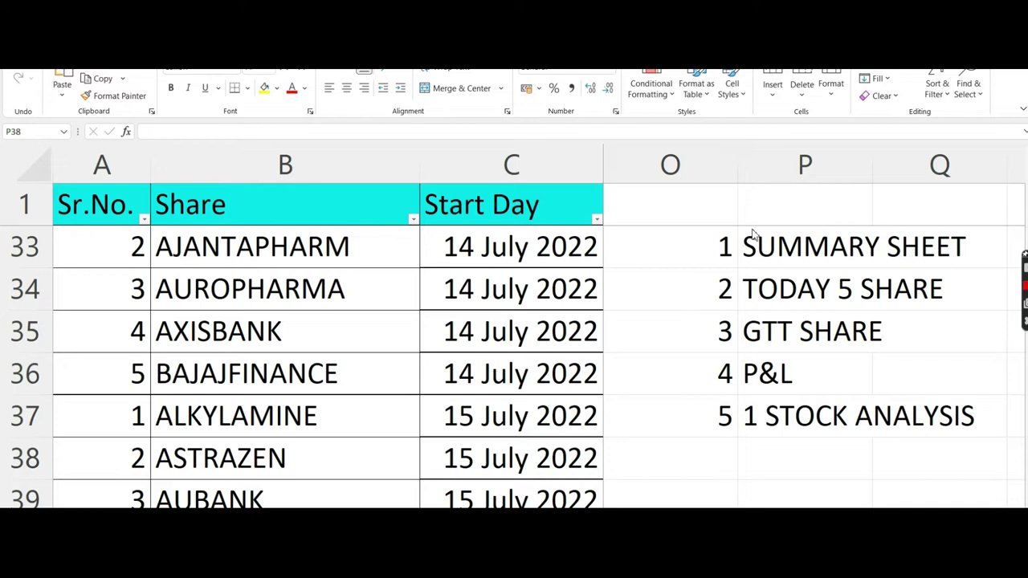
Step: Look over the five numbered topics in O33:Q37, from SUMMARY SHEET to 1 STOCK ANALYSIS
{"action": "left_click", "coordinate": [706, 249]}
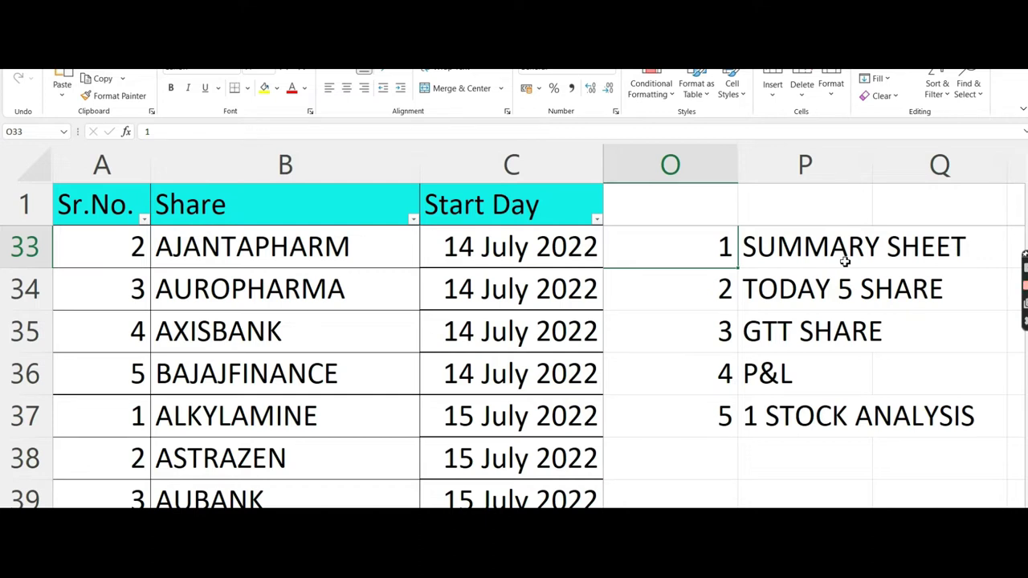
{"action": "left_click", "coordinate": [814, 244]}
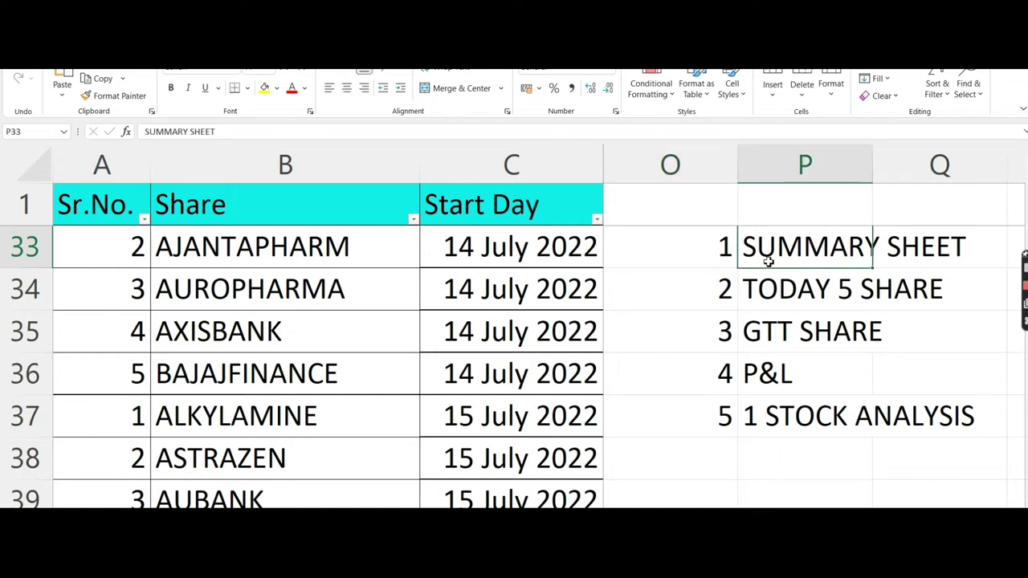
{"action": "left_click_drag", "start_coordinate": [711, 249], "coordinate": [946, 426]}
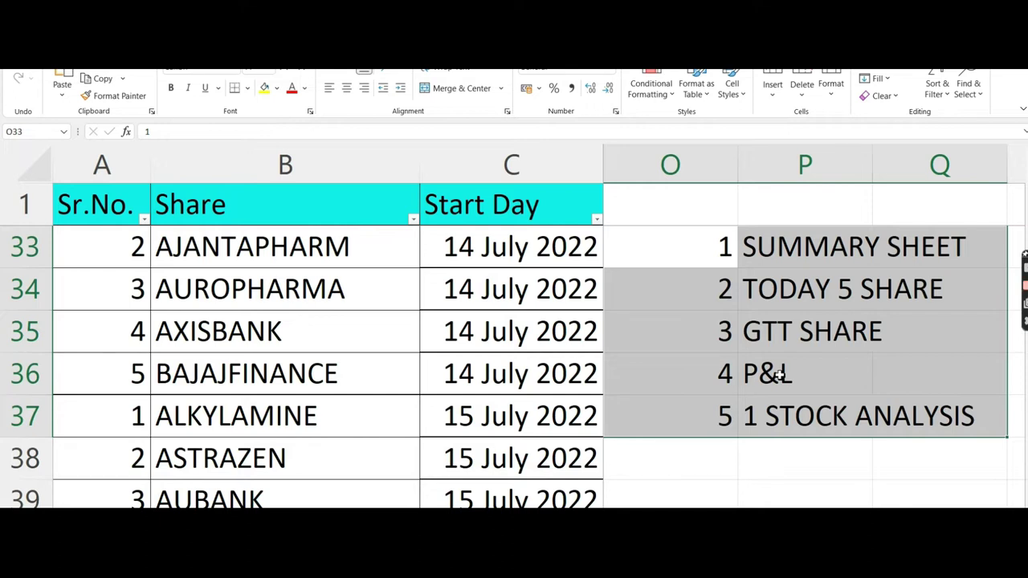
{"action": "left_click", "coordinate": [792, 417]}
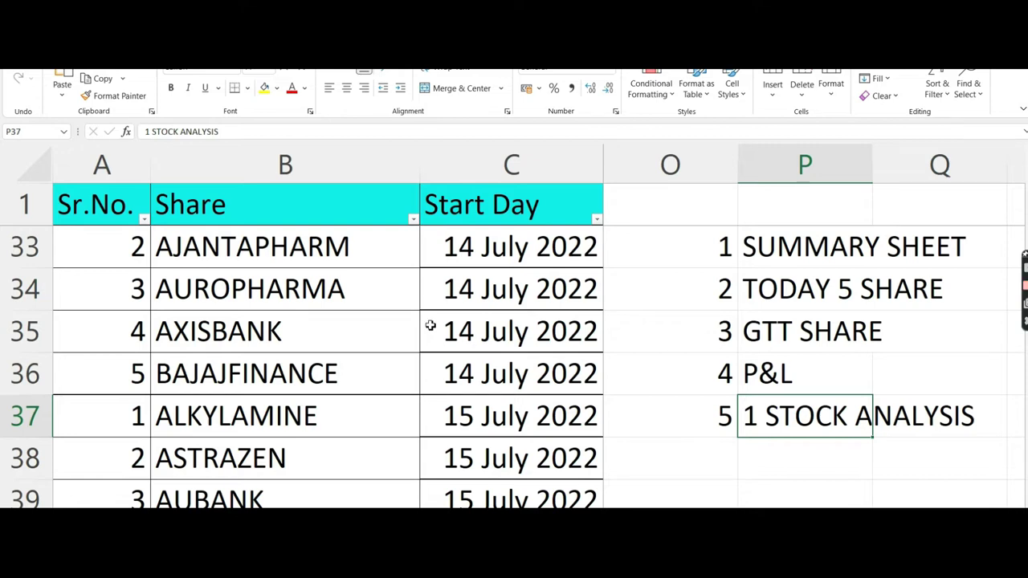
Step: Return along row 35 to the Sr.No. column and view the share table's most recent entries
{"action": "scroll", "coordinate": [430, 325], "scroll_direction": "down", "scroll_amount": 3}
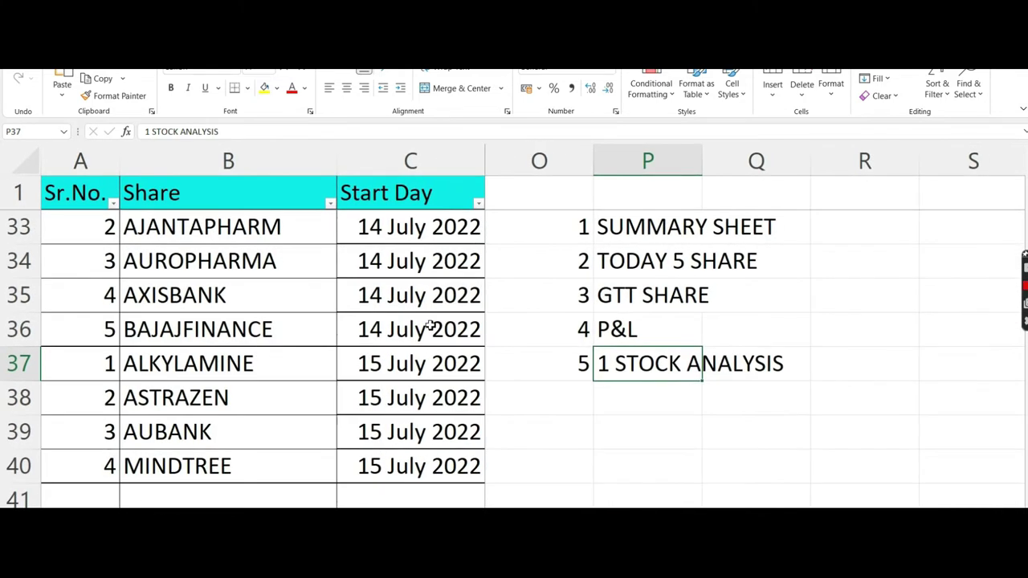
{"action": "left_click", "coordinate": [551, 298]}
{"action": "key", "text": "Left"}
{"action": "key", "text": "Left"}
{"action": "key", "text": "Left"}
{"action": "key", "text": "Left"}
{"action": "key", "text": "Left"}
{"action": "key", "text": "Left"}
{"action": "key", "text": "Left"}
{"action": "key", "text": "Left"}
{"action": "key", "text": "Left"}
{"action": "key", "text": "Left"}
{"action": "key", "text": "Left"}
{"action": "key", "text": "Left"}
{"action": "key", "text": "Left"}
{"action": "key", "text": "Left"}
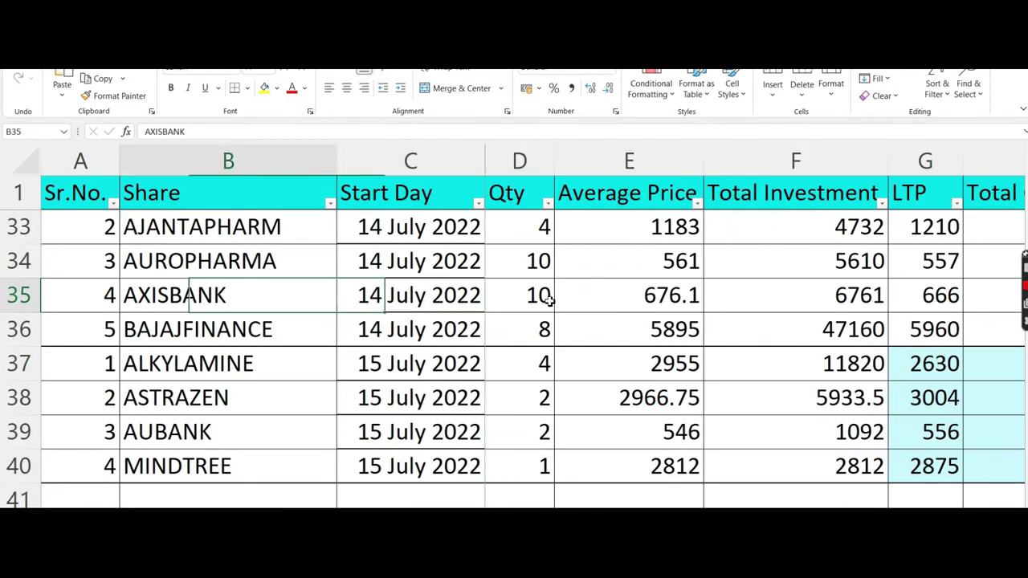
{"action": "scroll", "coordinate": [549, 300], "scroll_direction": "up", "scroll_amount": 1}
{"action": "scroll", "coordinate": [550, 299], "scroll_direction": "down", "scroll_amount": 3}
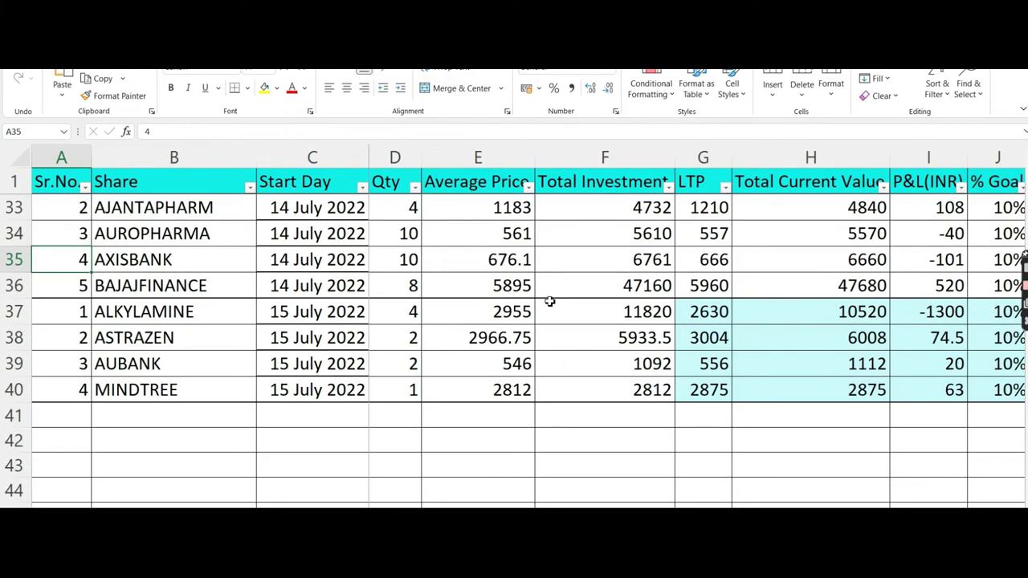
Step: Go up the Average Price column to its header in row 1 and view the table's first entries and columns
{"action": "left_click", "coordinate": [469, 332]}
{"action": "key", "text": "Up"}
{"action": "key", "text": "Up"}
{"action": "key", "text": "Up"}
{"action": "key", "text": "Up"}
{"action": "key", "text": "Up"}
{"action": "key", "text": "Up"}
{"action": "key", "text": "Up"}
{"action": "key", "text": "Up"}
{"action": "key", "text": "Up"}
{"action": "key", "text": "Up"}
{"action": "key", "text": "Up"}
{"action": "key", "text": "Up"}
{"action": "key", "text": "Up"}
{"action": "key", "text": "Up"}
{"action": "key", "text": "Up"}
{"action": "key", "text": "Up"}
{"action": "key", "text": "Up"}
{"action": "key", "text": "Up"}
{"action": "key", "text": "Up"}
{"action": "key", "text": "Up"}
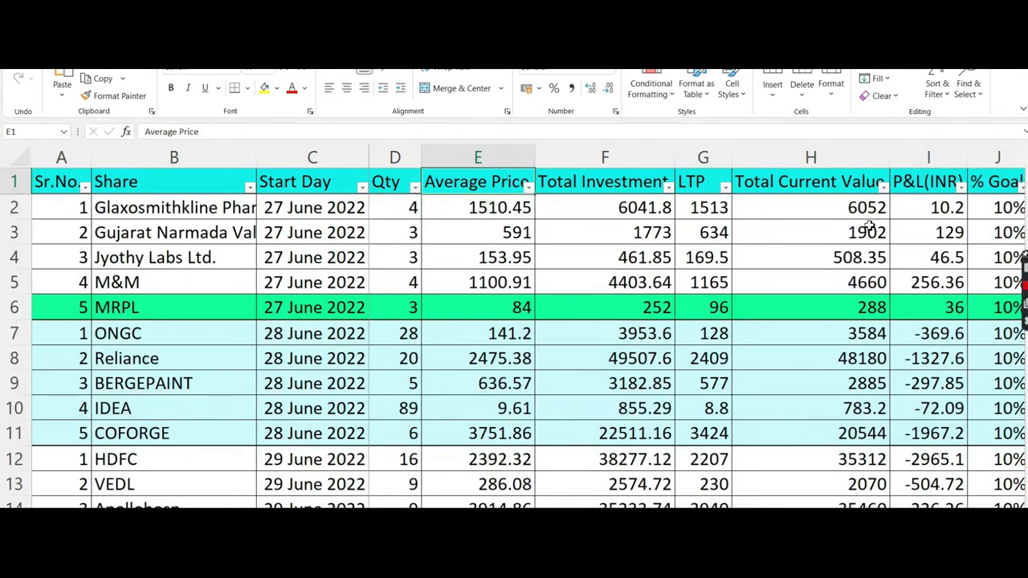
{"action": "scroll", "coordinate": [869, 225], "scroll_direction": "down", "scroll_amount": 2}
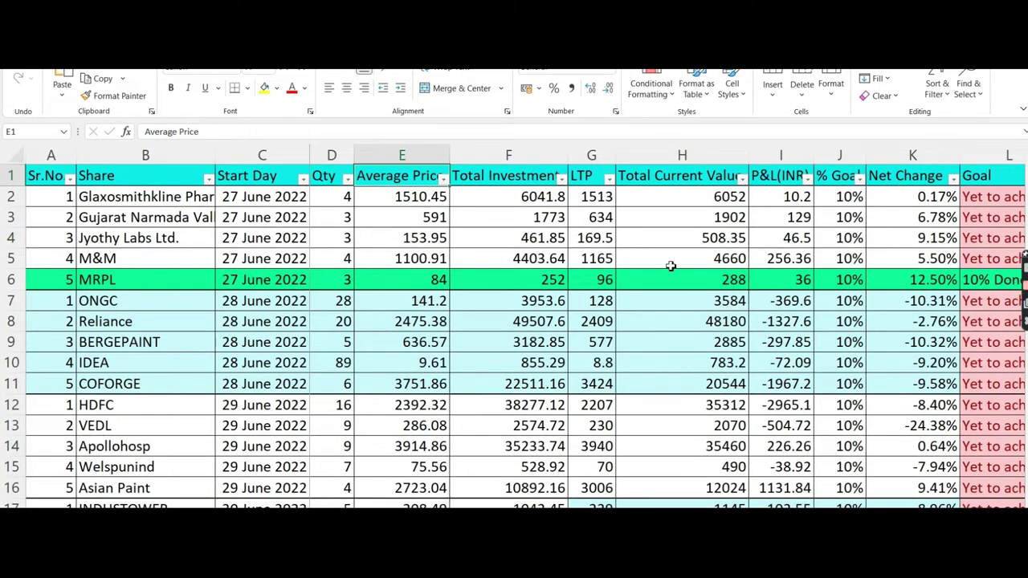
Step: Read down the Share column to the end of the table and check the start day of ALKYLAMINE
{"action": "left_click", "coordinate": [284, 375]}
{"action": "key", "text": "Left"}
{"action": "key", "text": "Down"}
{"action": "key", "text": "Down"}
{"action": "key", "text": "Down"}
{"action": "key", "text": "Down"}
{"action": "key", "text": "Down"}
{"action": "key", "text": "Down"}
{"action": "key", "text": "Down"}
{"action": "key", "text": "Down"}
{"action": "key", "text": "Down"}
{"action": "key", "text": "Down"}
{"action": "key", "text": "Down"}
{"action": "key", "text": "Down"}
{"action": "key", "text": "Down"}
{"action": "key", "text": "Down"}
{"action": "key", "text": "Down"}
{"action": "key", "text": "Down"}
{"action": "key", "text": "Down"}
{"action": "key", "text": "Down"}
{"action": "key", "text": "Down"}
{"action": "key", "text": "Down"}
{"action": "key", "text": "Down"}
{"action": "key", "text": "Down"}
{"action": "key", "text": "Down"}
{"action": "key", "text": "Down"}
{"action": "key", "text": "Down"}
{"action": "key", "text": "Down"}
{"action": "key", "text": "Down"}
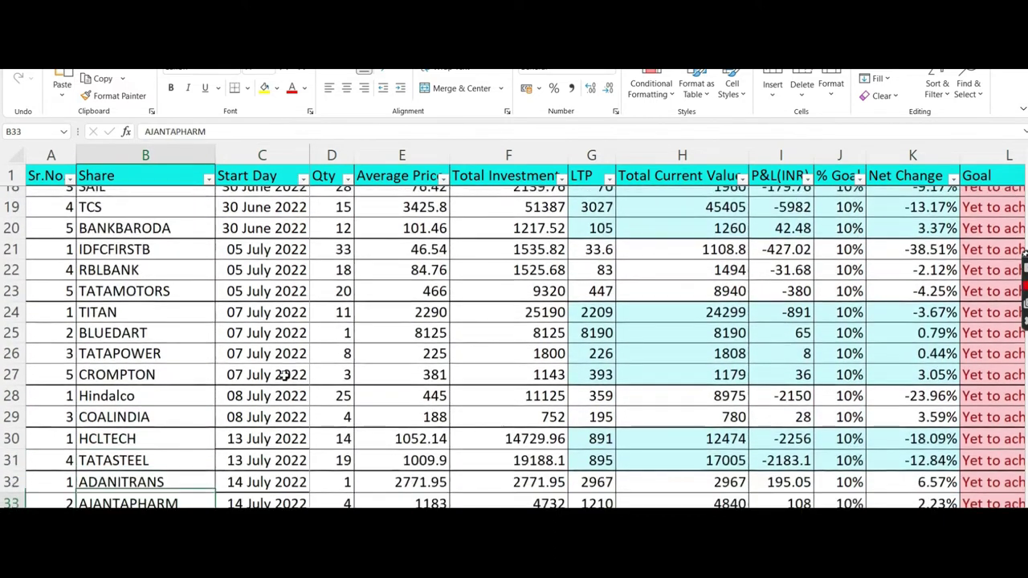
{"action": "key", "text": "Down"}
{"action": "key", "text": "Down"}
{"action": "key", "text": "Down"}
{"action": "key", "text": "Down"}
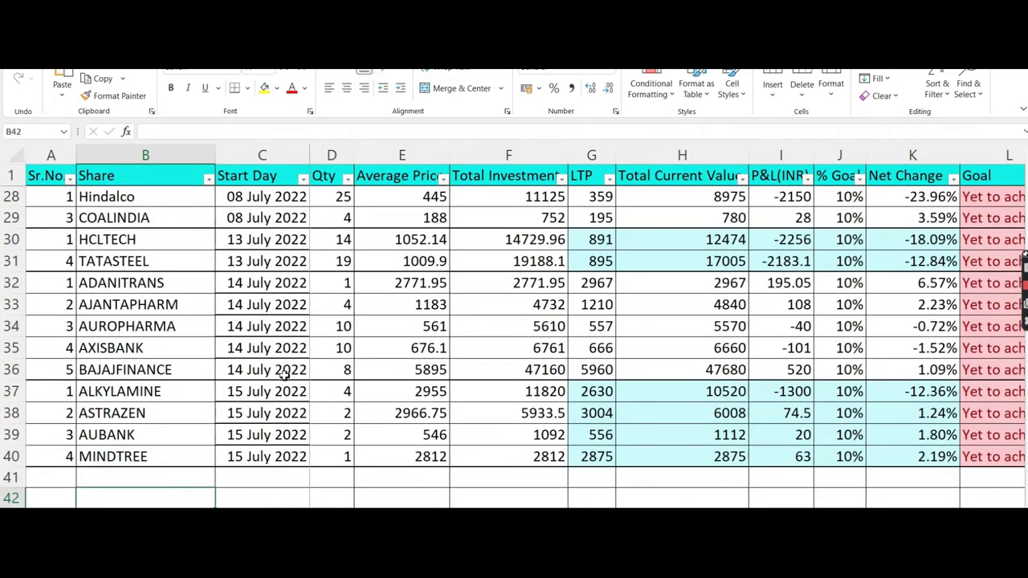
{"action": "left_click", "coordinate": [263, 393]}
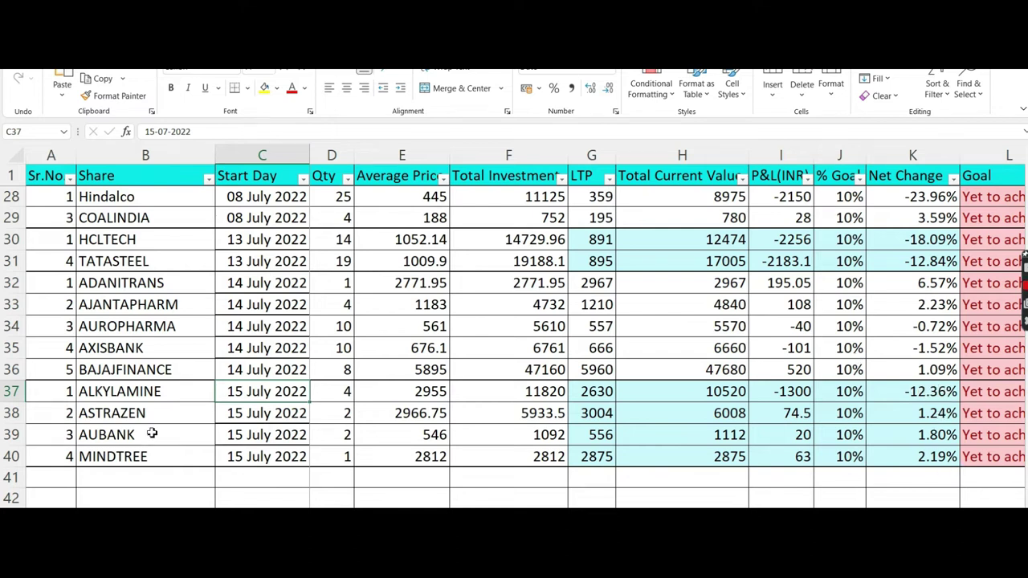
Step: Filter the Net Change column to show only -38.51%
{"action": "left_click", "coordinate": [905, 426]}
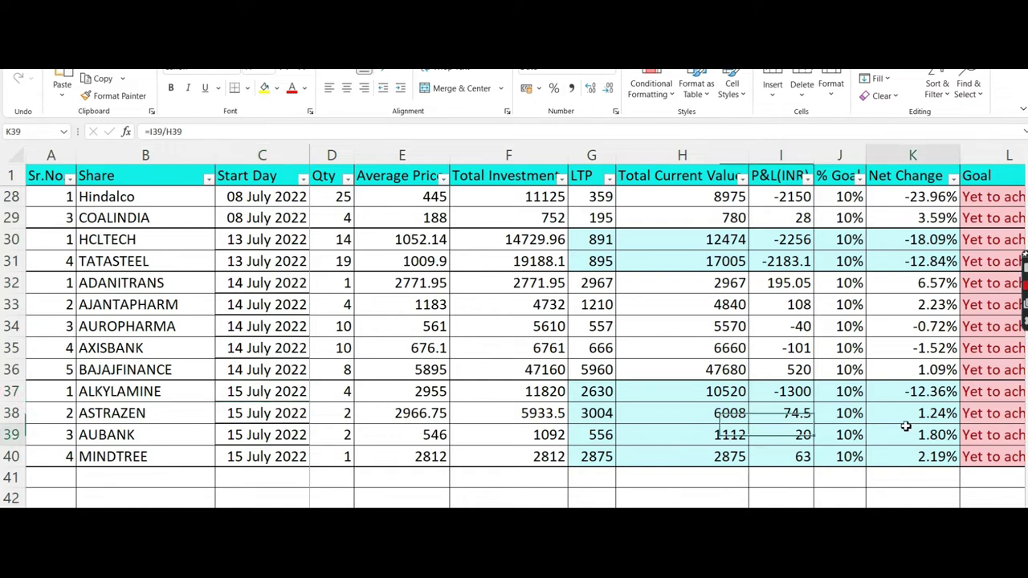
{"action": "left_click", "coordinate": [953, 179]}
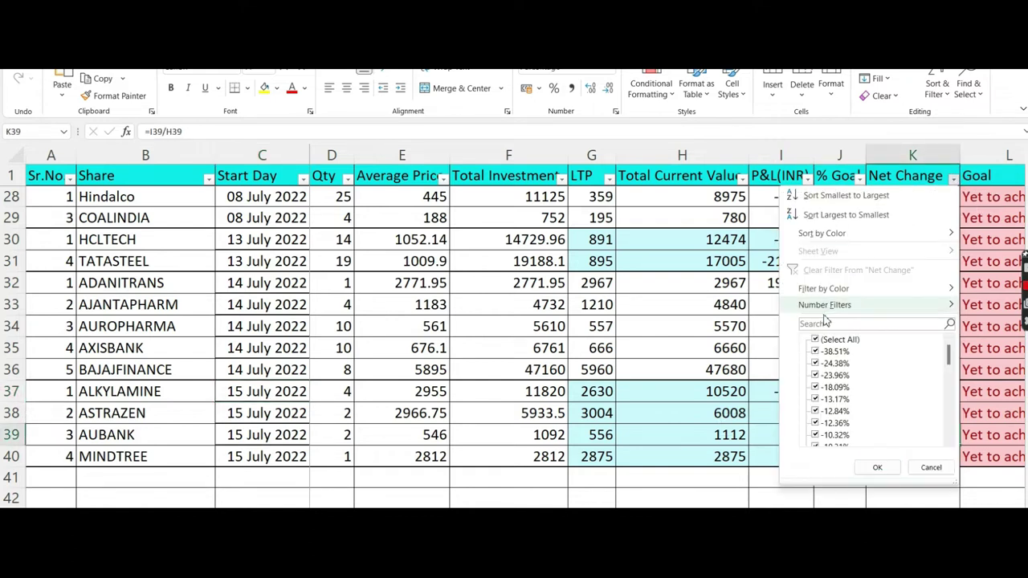
{"action": "left_click", "coordinate": [816, 341]}
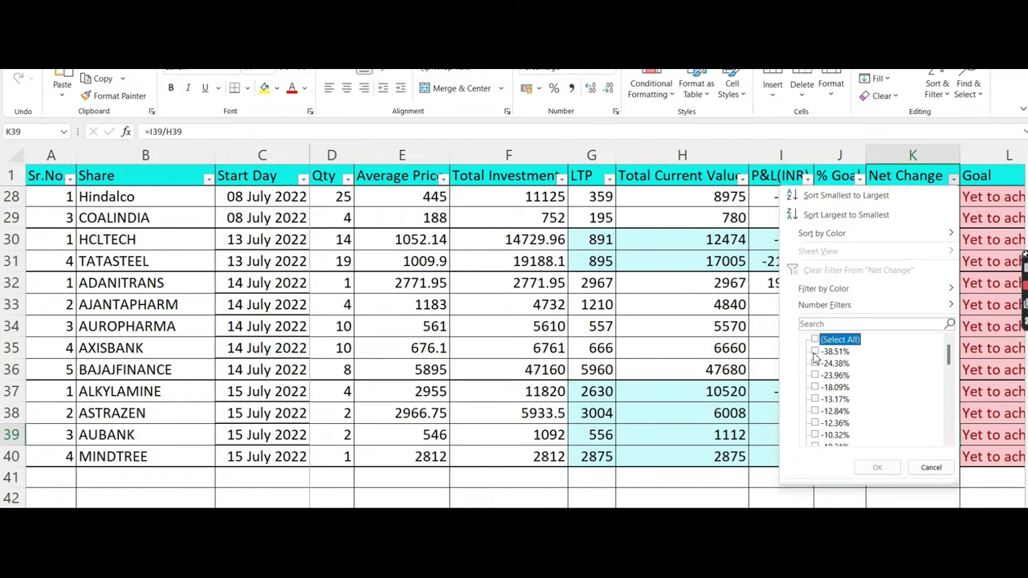
{"action": "left_click", "coordinate": [815, 352]}
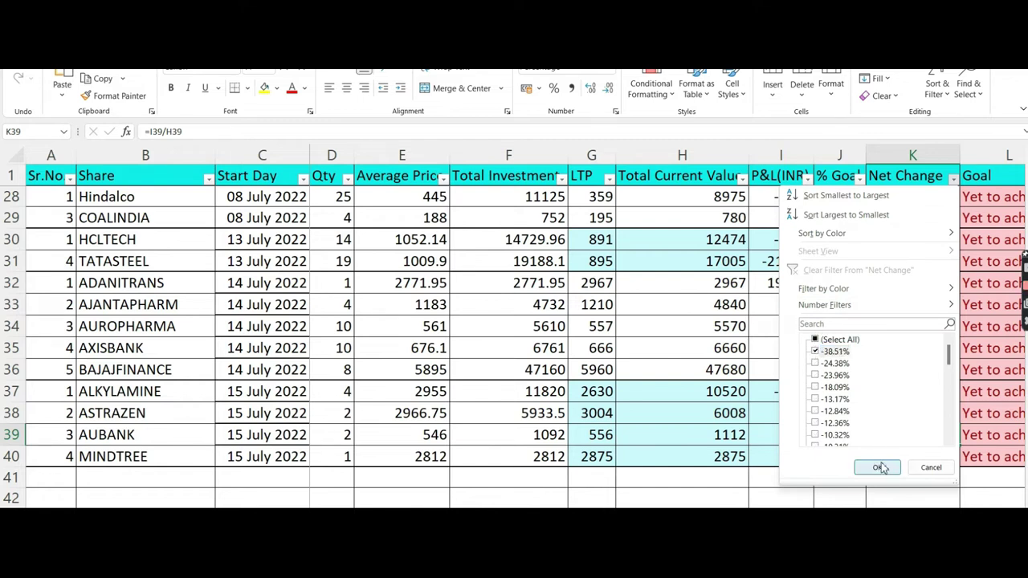
{"action": "left_click", "coordinate": [878, 469]}
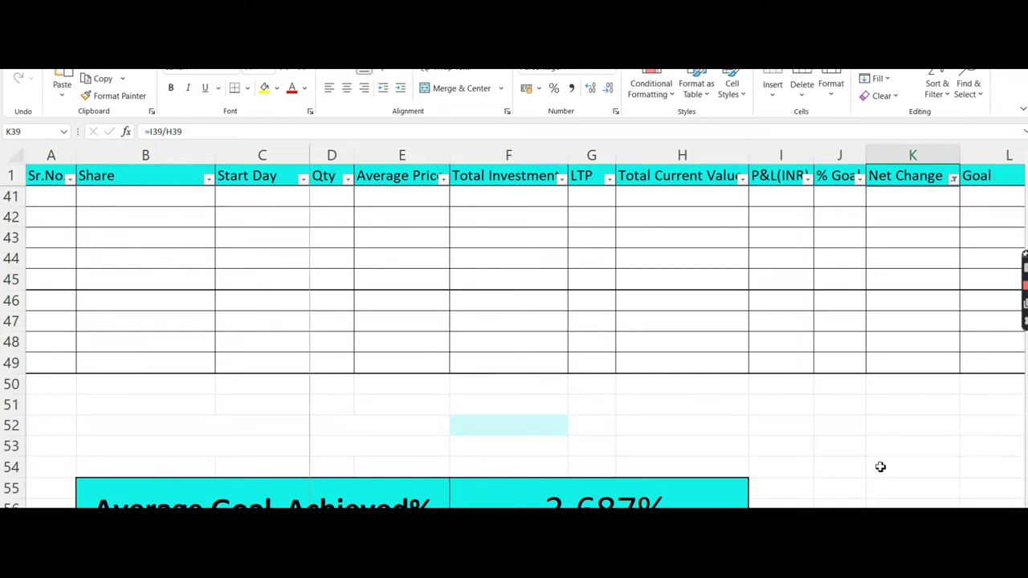
Step: Examine the share row that remains under the -38.51% Net Change filter
{"action": "key", "text": "Up"}
{"action": "key", "text": "Up"}
{"action": "key", "text": "Down"}
{"action": "key", "text": "Down"}
{"action": "key", "text": "Up"}
{"action": "key", "text": "Up"}
{"action": "key", "text": "Down"}
{"action": "key", "text": "Down"}
{"action": "key", "text": "Up"}
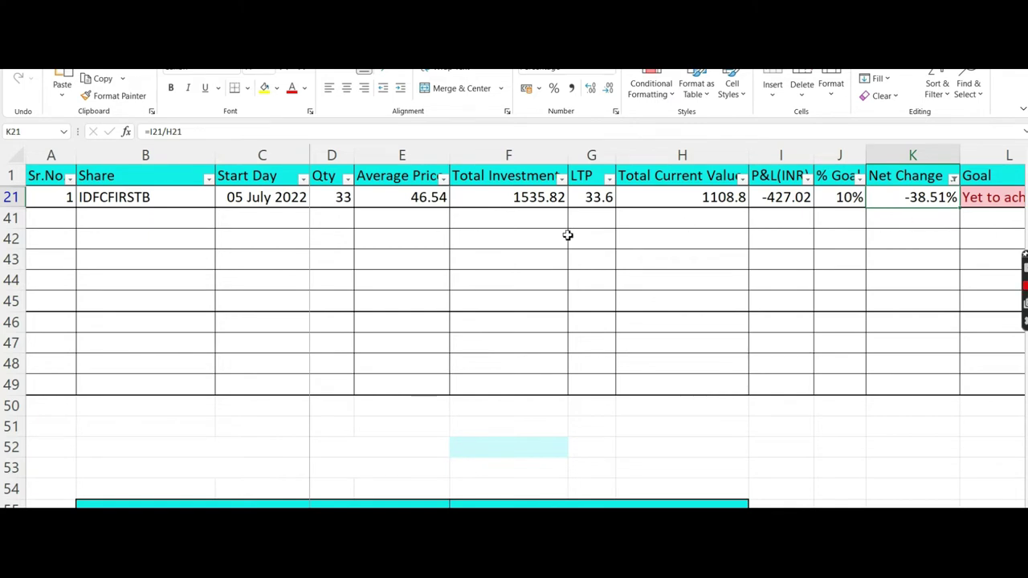
Step: Change the Net Change filter to show only 8.96%, 9.15% and 9.41%
{"action": "left_click", "coordinate": [953, 178]}
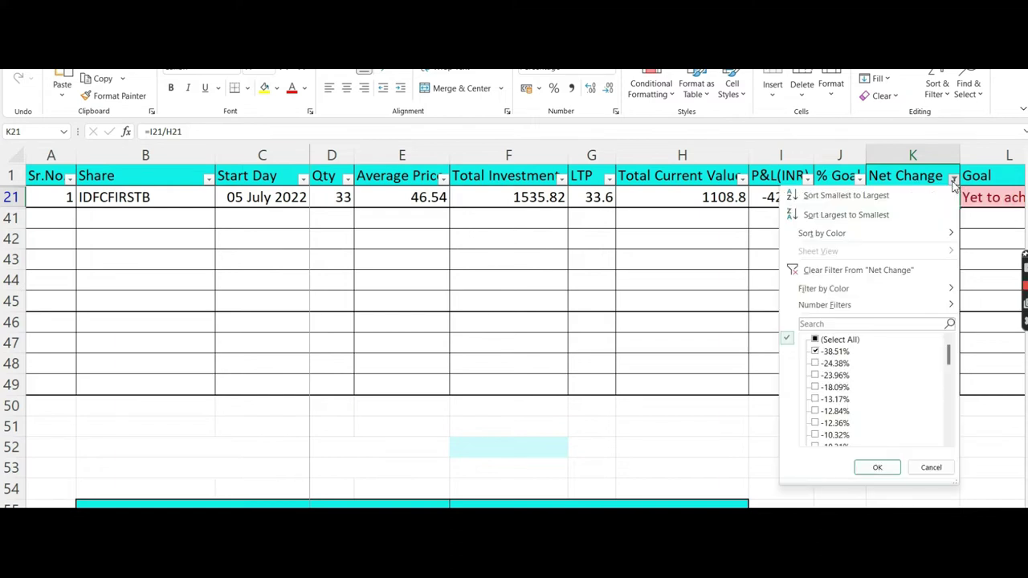
{"action": "left_click", "coordinate": [815, 341]}
{"action": "left_click", "coordinate": [815, 341]}
{"action": "left_click_drag", "start_coordinate": [949, 357], "coordinate": [967, 464]}
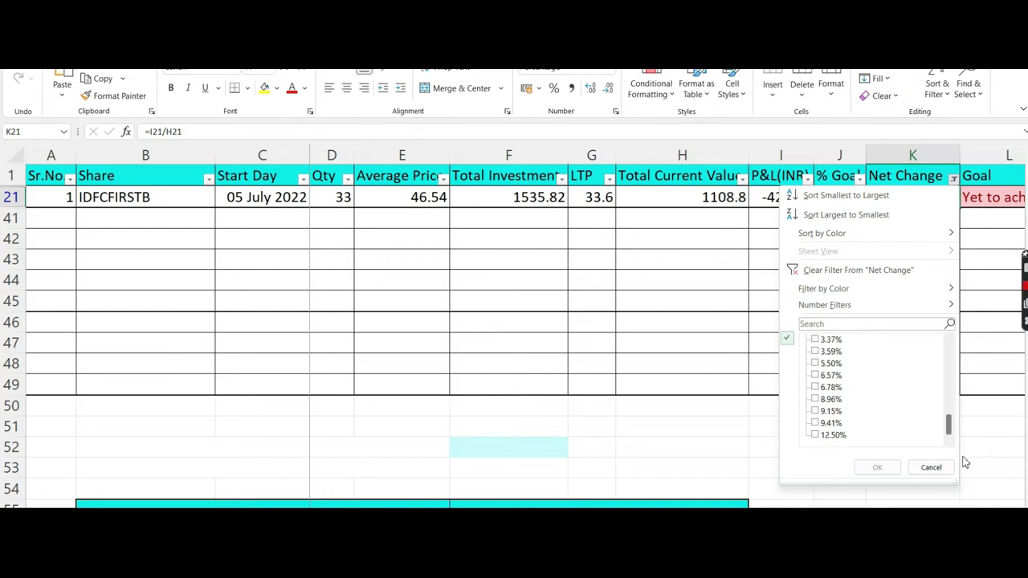
{"action": "left_click", "coordinate": [816, 411]}
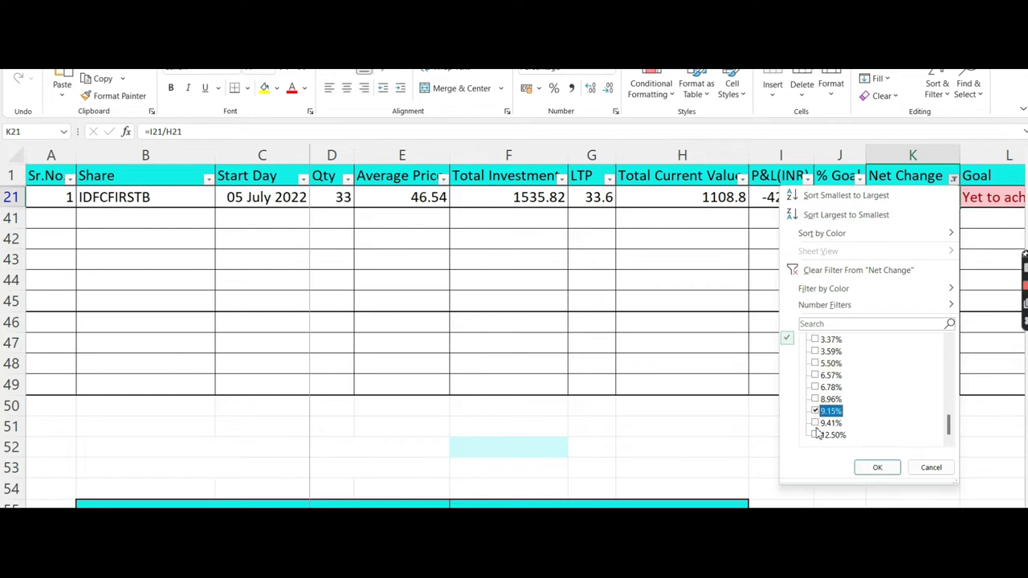
{"action": "left_click", "coordinate": [816, 422]}
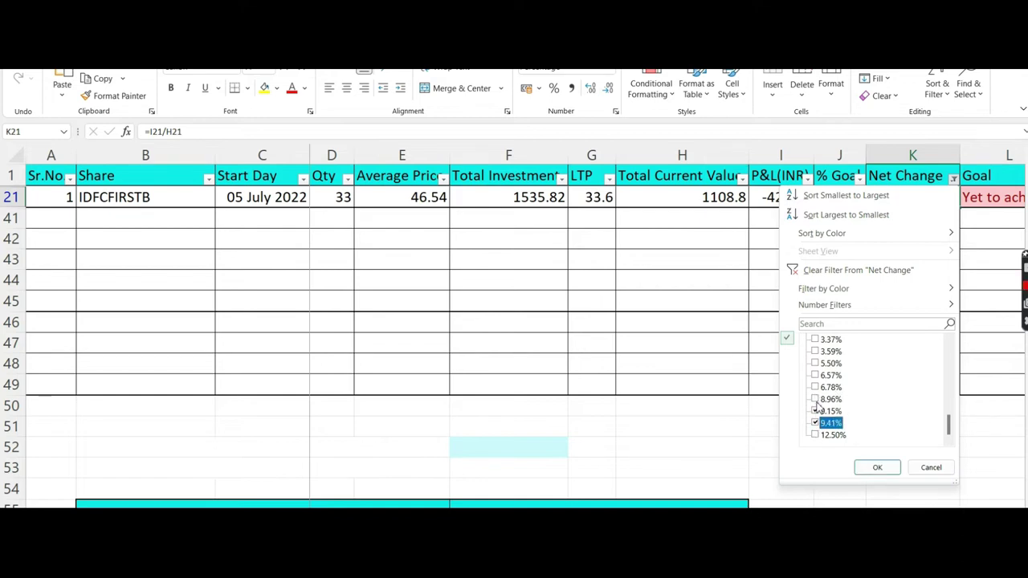
{"action": "left_click", "coordinate": [815, 400]}
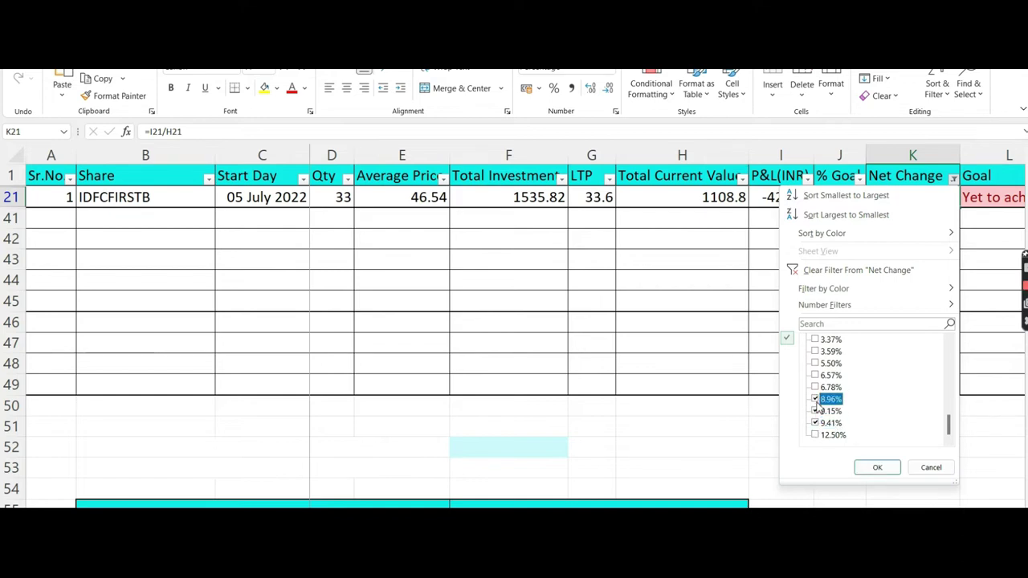
{"action": "left_click", "coordinate": [877, 468]}
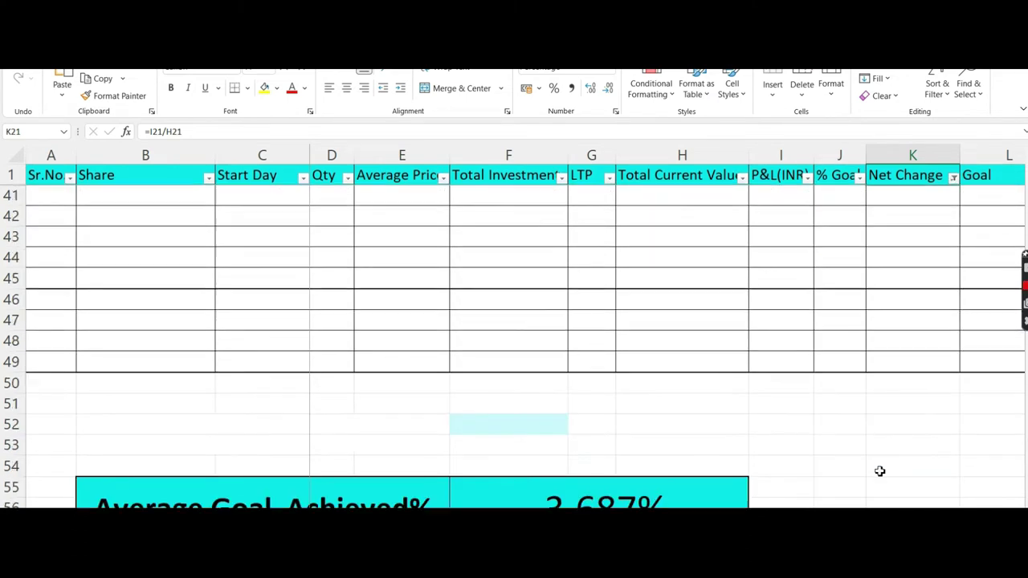
Step: Examine the filtered share rows and compare their values in the Net Change column
{"action": "left_click", "coordinate": [652, 286]}
{"action": "key", "text": "Up"}
{"action": "key", "text": "Up"}
{"action": "key", "text": "Up"}
{"action": "key", "text": "Up"}
{"action": "key", "text": "Up"}
{"action": "key", "text": "Up"}
{"action": "key", "text": "Up"}
{"action": "key", "text": "Up"}
{"action": "key", "text": "Down"}
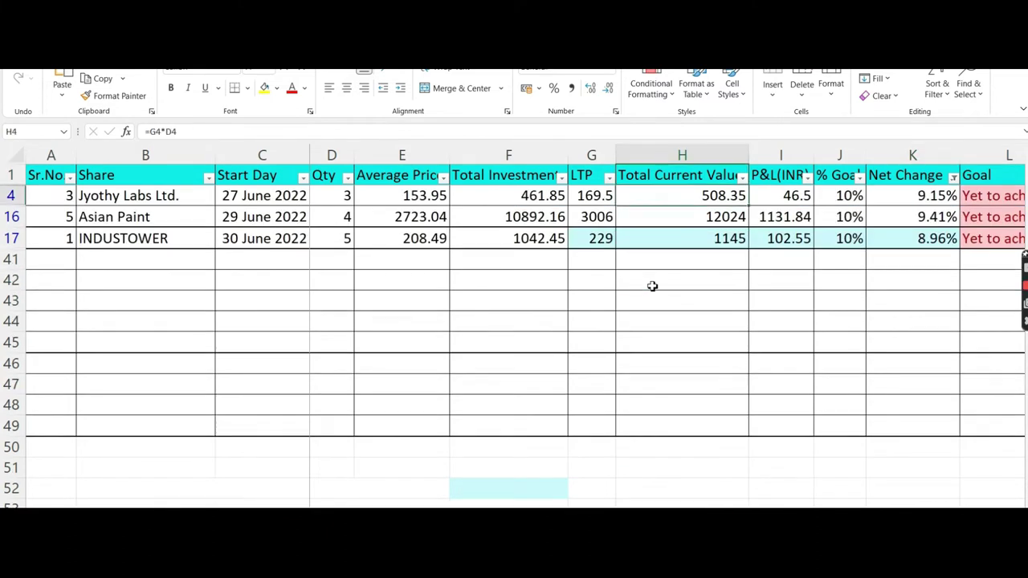
{"action": "key", "text": "Right"}
{"action": "key", "text": "Right"}
{"action": "key", "text": "Right"}
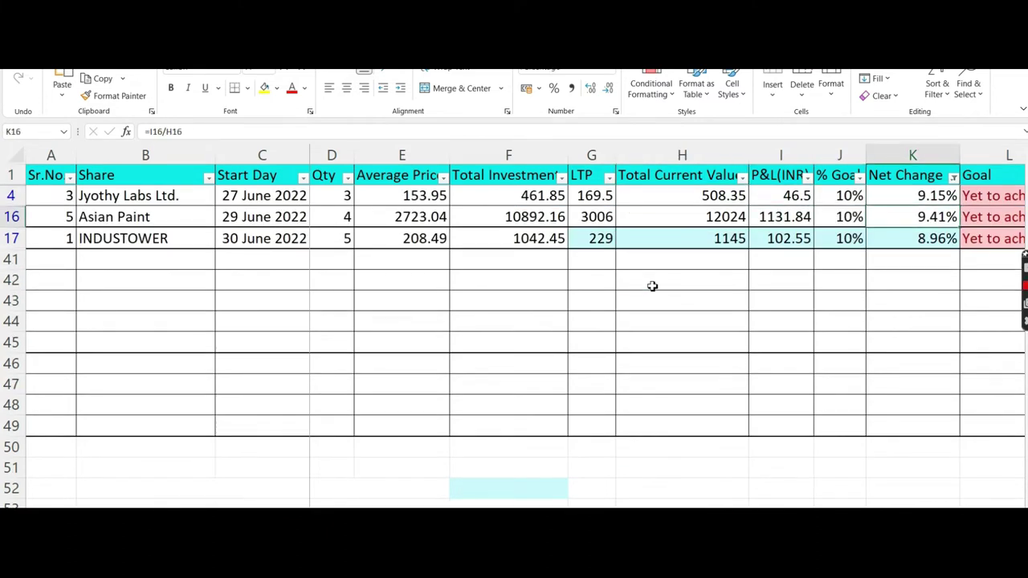
{"action": "key", "text": "Up"}
{"action": "key", "text": "Down"}
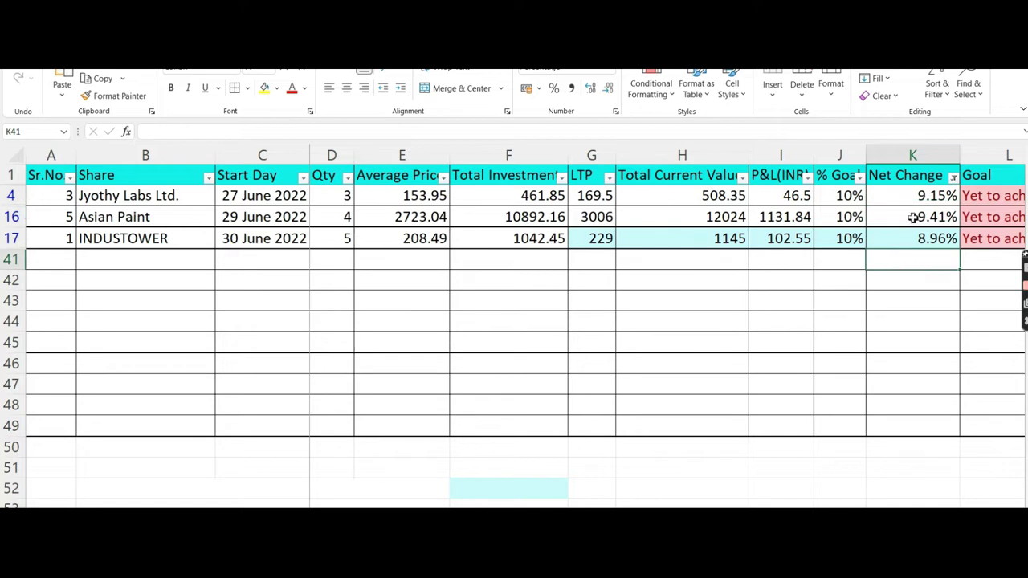
Step: Check the Goal, Today Date and DAYS columns for the filtered shares
{"action": "key", "text": "Right"}
{"action": "key", "text": "Right"}
{"action": "key", "text": "Right"}
{"action": "key", "text": "Right"}
{"action": "key", "text": "Right"}
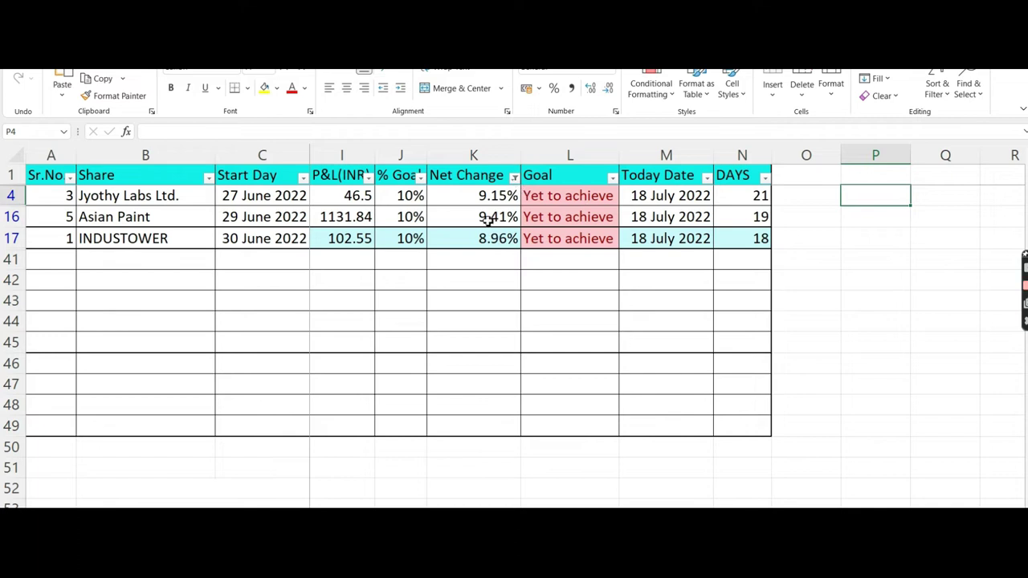
{"action": "left_click", "coordinate": [757, 196]}
{"action": "key", "text": "Down"}
{"action": "key", "text": "Down"}
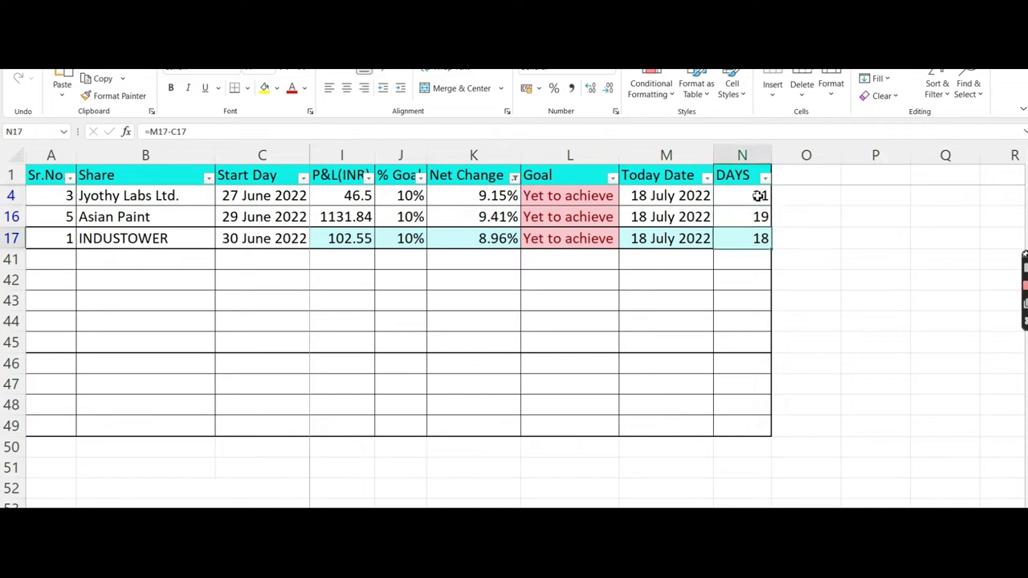
{"action": "key", "text": "Up"}
{"action": "key", "text": "Up"}
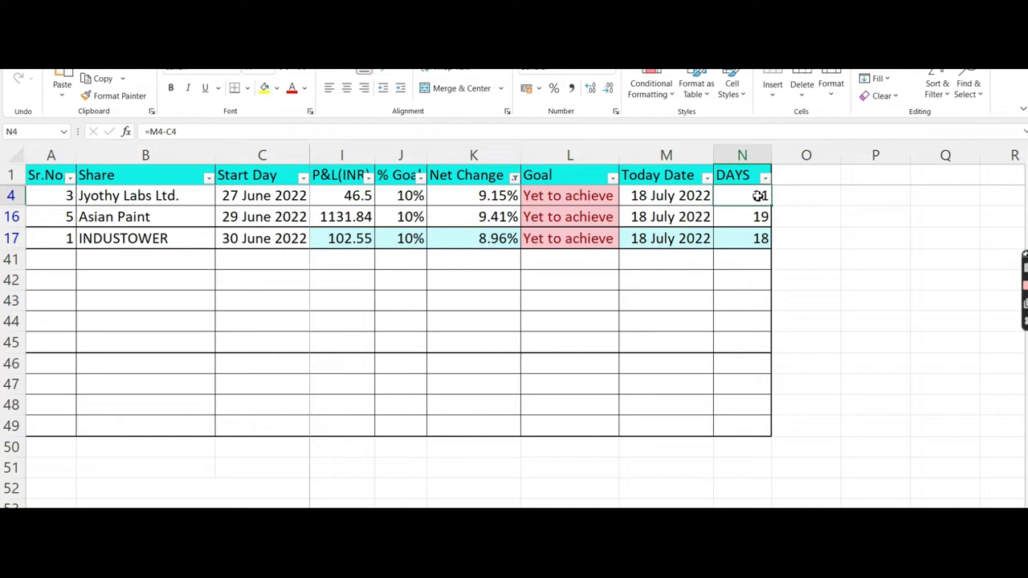
Step: Go back along the Jyothy Labs row to the Sr.No. column and review the names of the filtered shares
{"action": "key", "text": "Left"}
{"action": "key", "text": "Left"}
{"action": "key", "text": "Left"}
{"action": "key", "text": "Left"}
{"action": "key", "text": "Left"}
{"action": "key", "text": "Left"}
{"action": "key", "text": "Left"}
{"action": "key", "text": "Left"}
{"action": "key", "text": "Left"}
{"action": "key", "text": "Left"}
{"action": "key", "text": "Left"}
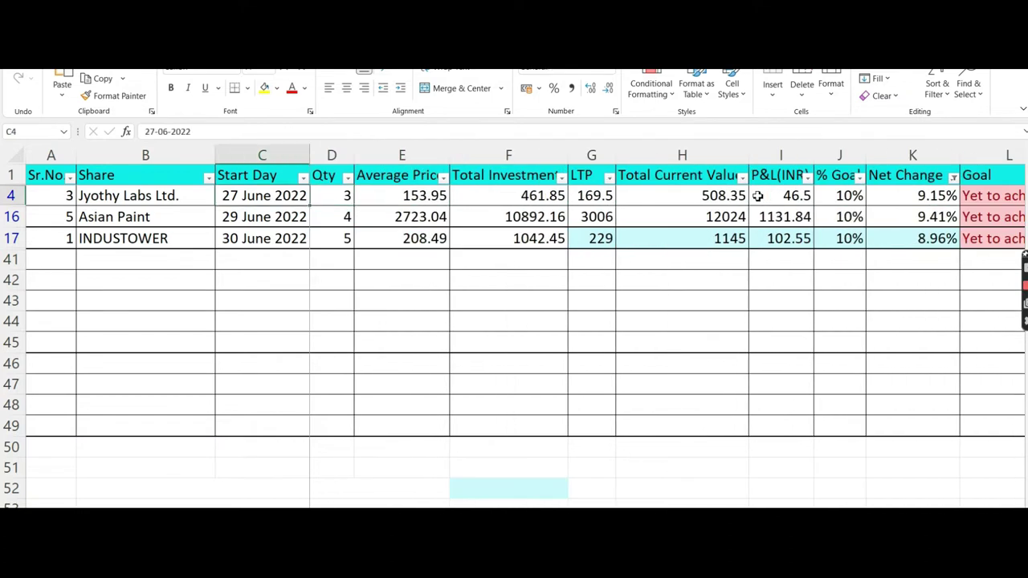
{"action": "key", "text": "Left"}
{"action": "key", "text": "Left"}
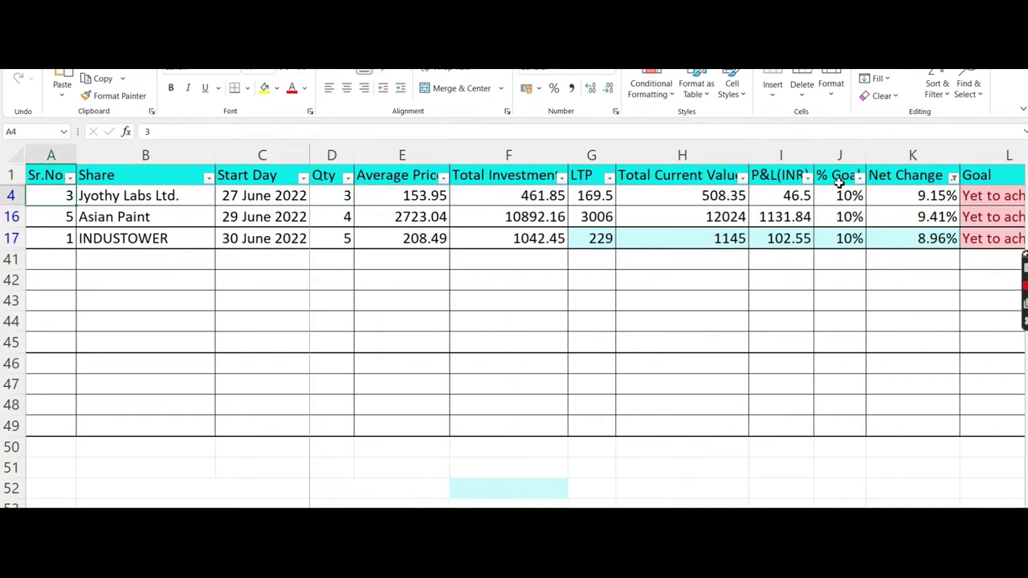
{"action": "left_click", "coordinate": [131, 198]}
{"action": "key", "text": "Down"}
{"action": "key", "text": "Down"}
{"action": "key", "text": "Up"}
{"action": "key", "text": "Up"}
{"action": "key", "text": "Up"}
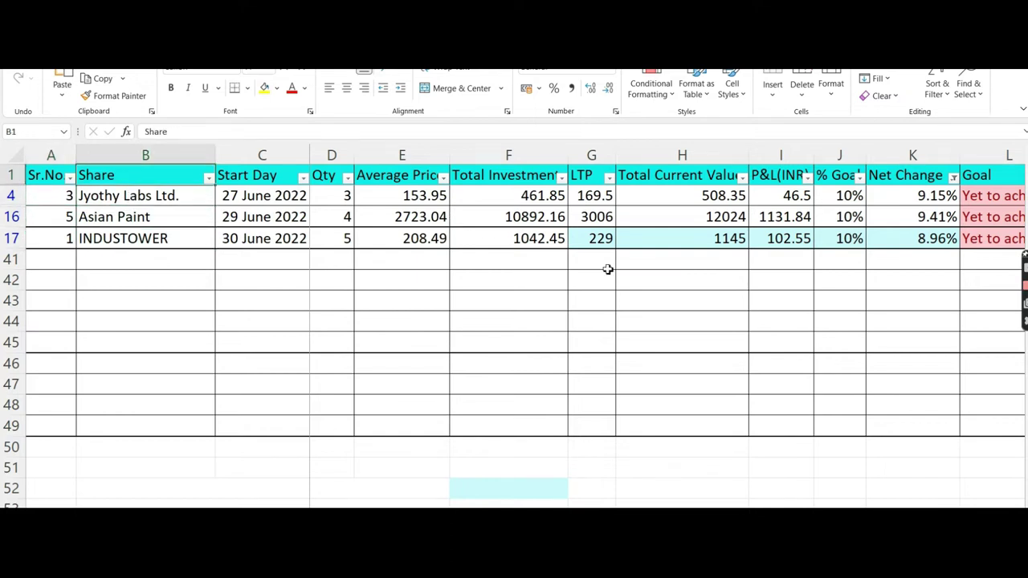
Step: Reset the Net Change filter to select all values so every share row is shown
{"action": "left_click", "coordinate": [669, 211]}
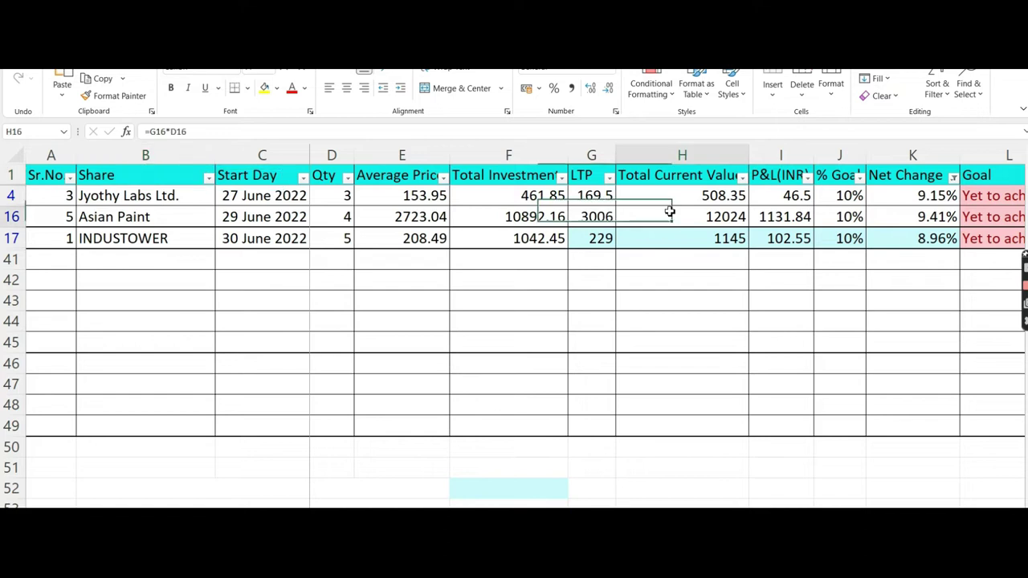
{"action": "left_click", "coordinate": [953, 178]}
{"action": "left_click", "coordinate": [816, 340]}
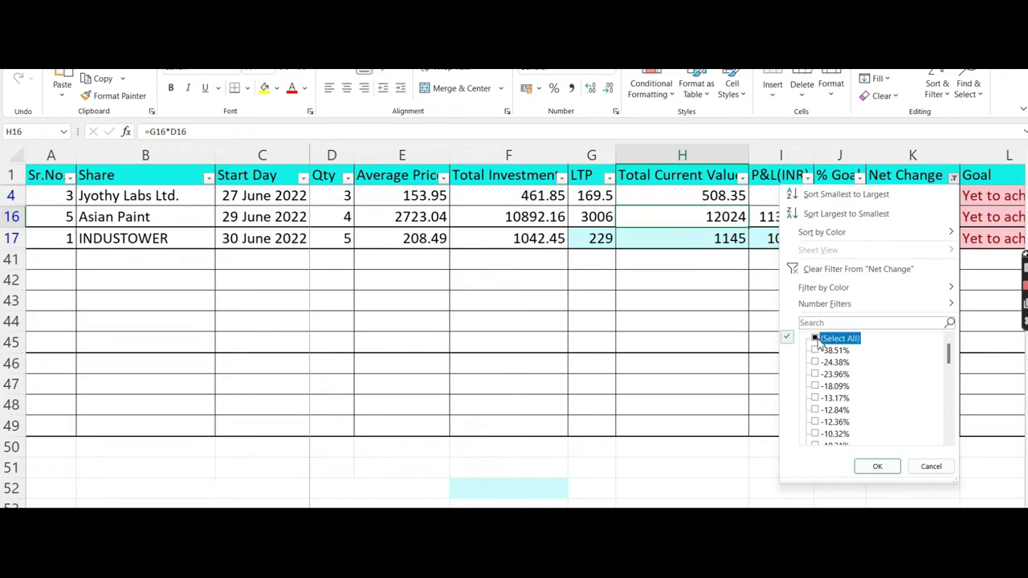
{"action": "left_click", "coordinate": [876, 468]}
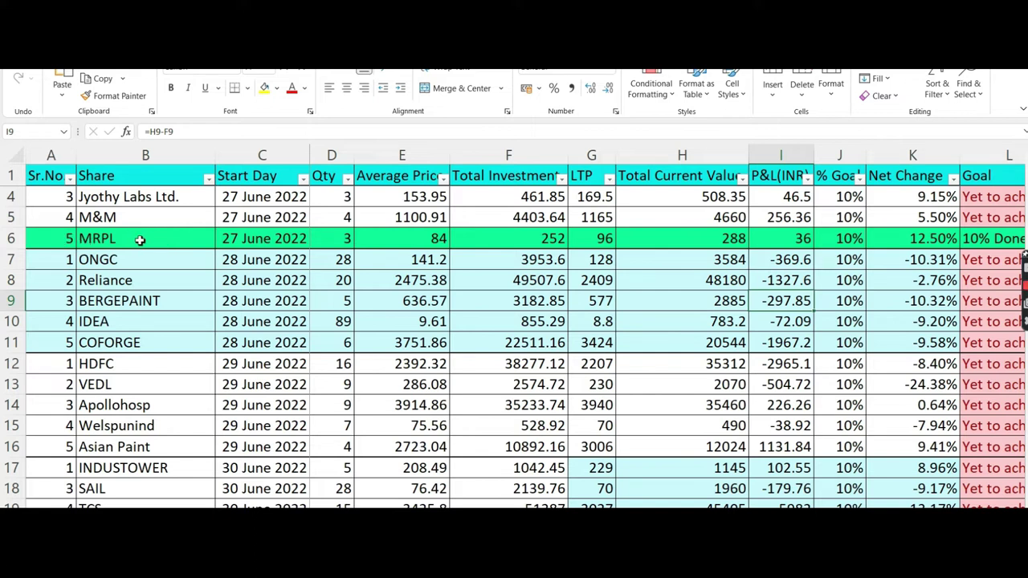
Step: Review the full list of shares from MRPL down the Share column to the end of the table
{"action": "left_click", "coordinate": [196, 238]}
{"action": "key", "text": "Down"}
{"action": "key", "text": "Down"}
{"action": "key", "text": "Down"}
{"action": "key", "text": "Down"}
{"action": "key", "text": "Down"}
{"action": "key", "text": "Down"}
{"action": "key", "text": "Down"}
{"action": "key", "text": "Down"}
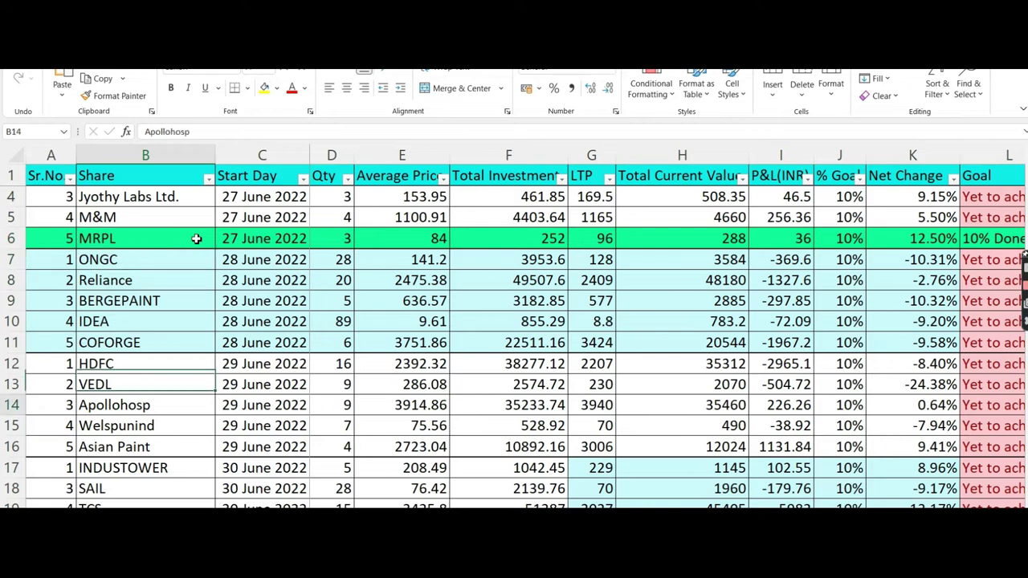
{"action": "key", "text": "Down"}
{"action": "key", "text": "Down"}
{"action": "key", "text": "Down"}
{"action": "key", "text": "Down"}
{"action": "key", "text": "Down"}
{"action": "key", "text": "Down"}
{"action": "key", "text": "Down"}
{"action": "key", "text": "Down"}
{"action": "key", "text": "Down"}
{"action": "key", "text": "Down"}
{"action": "key", "text": "Down"}
{"action": "key", "text": "Down"}
{"action": "key", "text": "Down"}
{"action": "key", "text": "Down"}
{"action": "key", "text": "Down"}
{"action": "key", "text": "Down"}
{"action": "key", "text": "Down"}
{"action": "key", "text": "Down"}
{"action": "key", "text": "Down"}
{"action": "key", "text": "Down"}
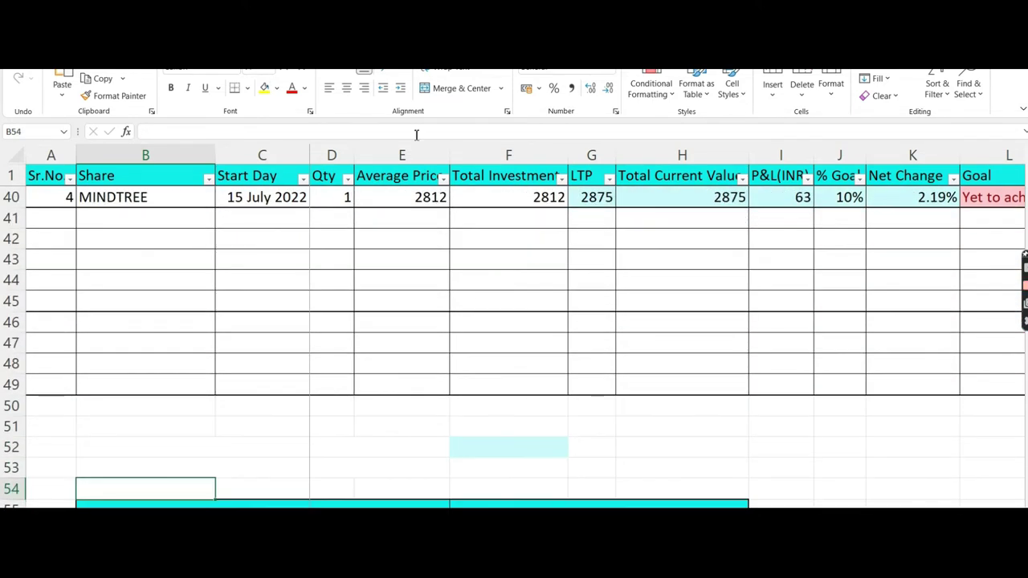
Step: Examine the Average Goal Achieved% result below the share table and its formula
{"action": "left_click", "coordinate": [643, 404]}
{"action": "key", "text": "Down"}
{"action": "key", "text": "Down"}
{"action": "key", "text": "Down"}
{"action": "key", "text": "Down"}
{"action": "key", "text": "Down"}
{"action": "key", "text": "Down"}
{"action": "key", "text": "Down"}
{"action": "key", "text": "Down"}
{"action": "key", "text": "Down"}
{"action": "key", "text": "Down"}
{"action": "key", "text": "Down"}
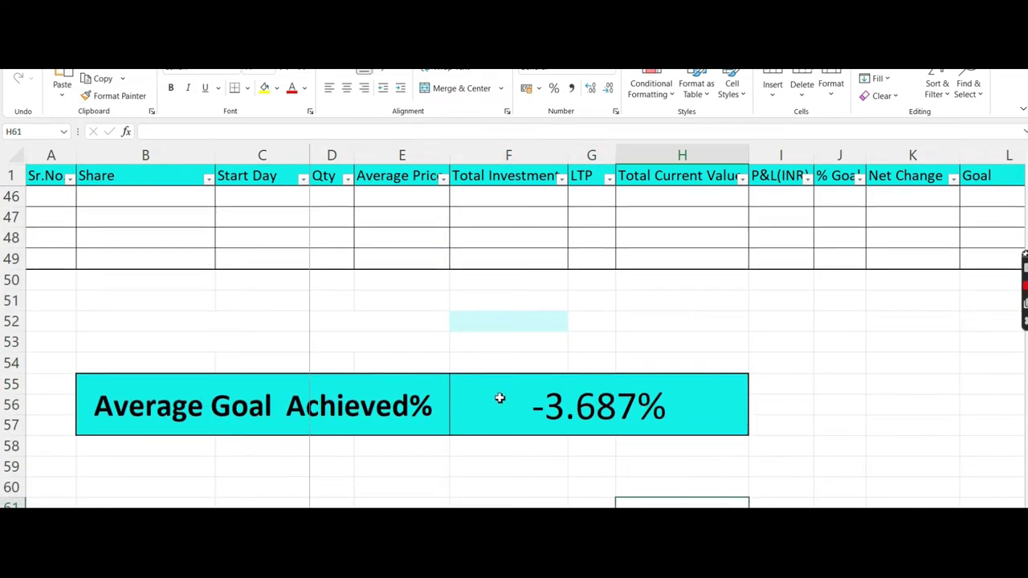
{"action": "left_click", "coordinate": [499, 399]}
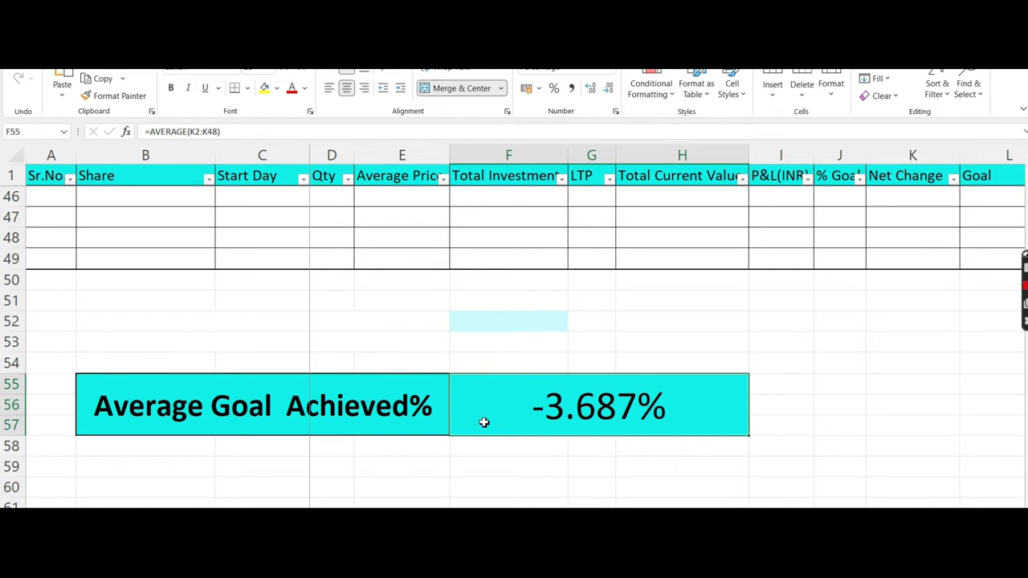
{"action": "left_click", "coordinate": [512, 416]}
Step: Go back up the Total Investment column and review the share rows above the average summary
{"action": "key", "text": "Down"}
{"action": "key", "text": "Up"}
{"action": "key", "text": "Up"}
{"action": "key", "text": "Down"}
{"action": "key", "text": "Up"}
{"action": "key", "text": "Up"}
{"action": "key", "text": "Up"}
{"action": "key", "text": "Up"}
{"action": "key", "text": "Up"}
{"action": "key", "text": "Up"}
{"action": "key", "text": "Up"}
{"action": "key", "text": "Up"}
{"action": "key", "text": "Up"}
{"action": "key", "text": "Up"}
{"action": "key", "text": "Up"}
{"action": "key", "text": "Up"}
{"action": "key", "text": "Up"}
{"action": "key", "text": "Up"}
{"action": "key", "text": "Up"}
{"action": "key", "text": "Up"}
{"action": "key", "text": "Up"}
{"action": "key", "text": "Up"}
{"action": "key", "text": "Up"}
{"action": "key", "text": "Up"}
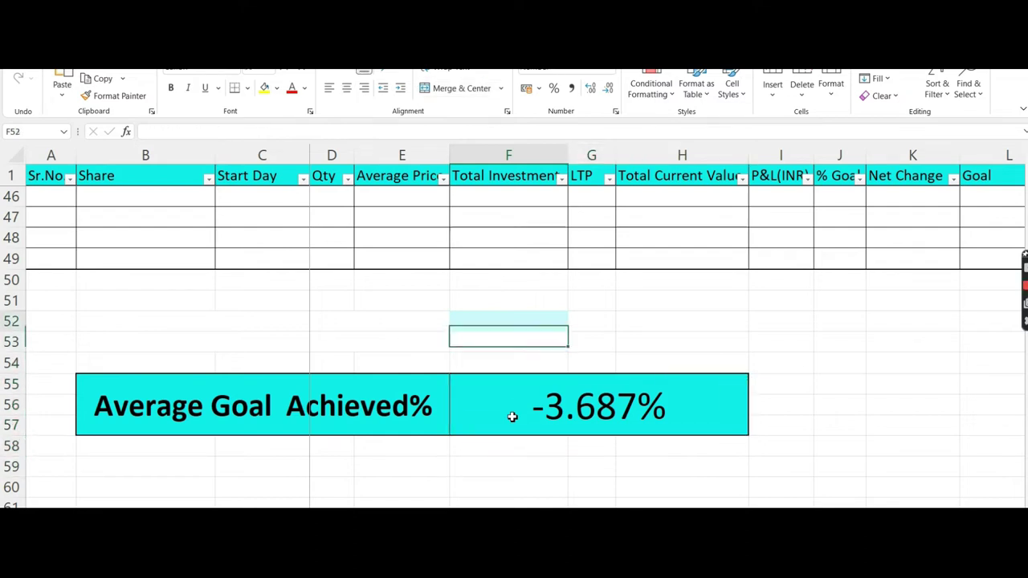
{"action": "key", "text": "Up"}
{"action": "key", "text": "Down"}
{"action": "key", "text": "Down"}
{"action": "key", "text": "Down"}
{"action": "key", "text": "Down"}
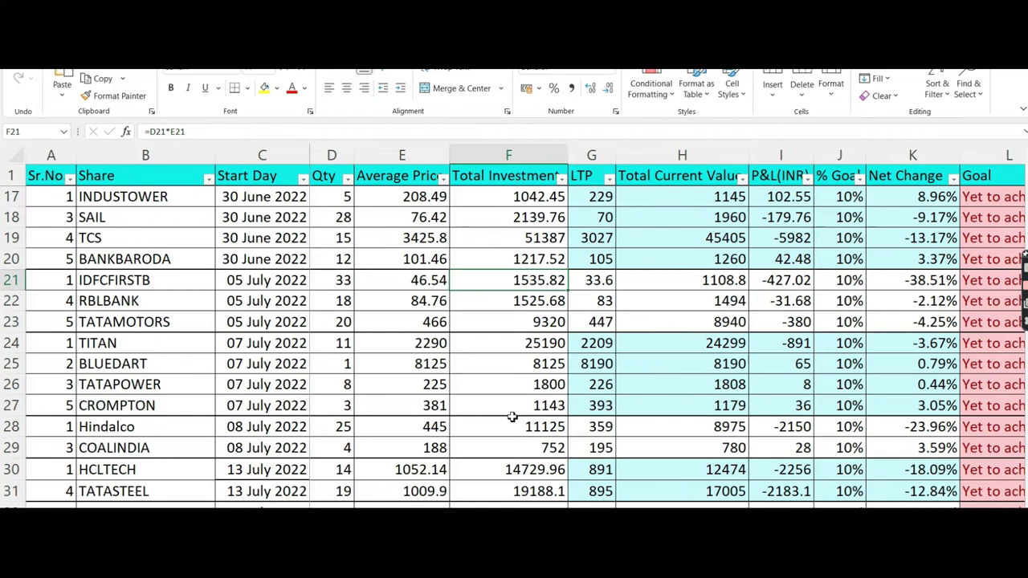
Step: Return down the Total Investment column to the Average Goal Achieved% summary and look at it again
{"action": "key", "text": "Down"}
{"action": "key", "text": "Down"}
{"action": "key", "text": "Down"}
{"action": "key", "text": "Down"}
{"action": "key", "text": "Down"}
{"action": "key", "text": "Down"}
{"action": "key", "text": "Down"}
{"action": "key", "text": "Down"}
{"action": "key", "text": "Down"}
{"action": "key", "text": "Down"}
{"action": "key", "text": "Down"}
{"action": "key", "text": "Down"}
{"action": "key", "text": "Down"}
{"action": "key", "text": "Down"}
{"action": "key", "text": "Down"}
{"action": "key", "text": "Down"}
{"action": "key", "text": "Down"}
{"action": "key", "text": "Down"}
{"action": "key", "text": "Down"}
{"action": "key", "text": "Down"}
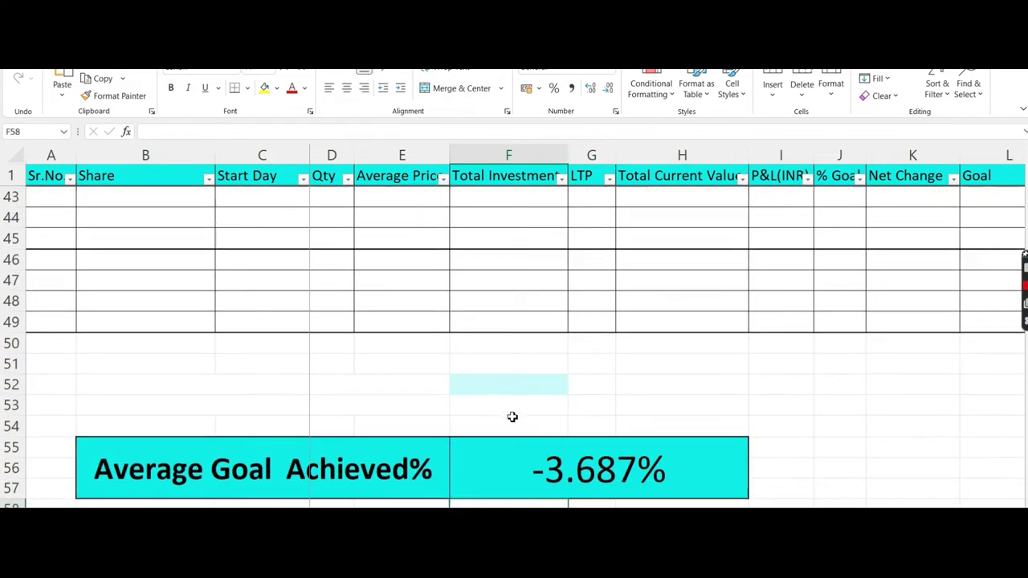
{"action": "left_click", "coordinate": [513, 419]}
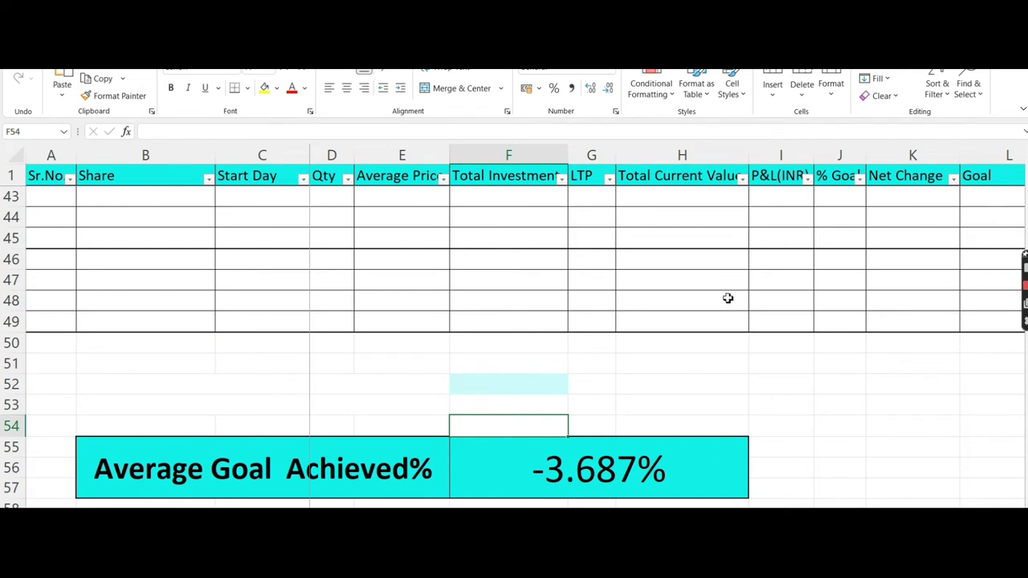
Step: Go to the next worksheet and examine the shares bought on 18 July 2022
{"action": "key", "text": "ctrl+Page_Down"}
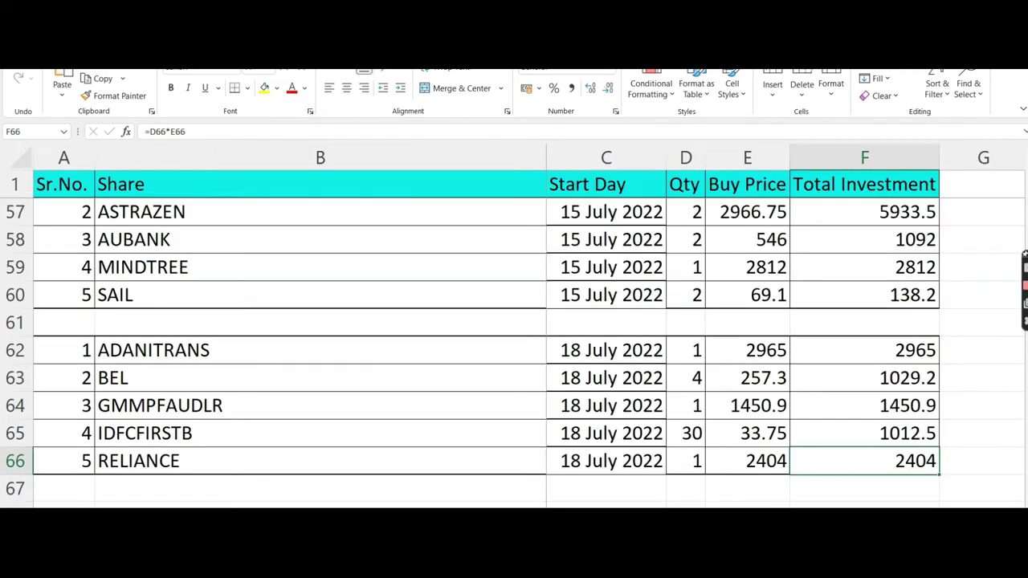
{"action": "left_click", "coordinate": [251, 330]}
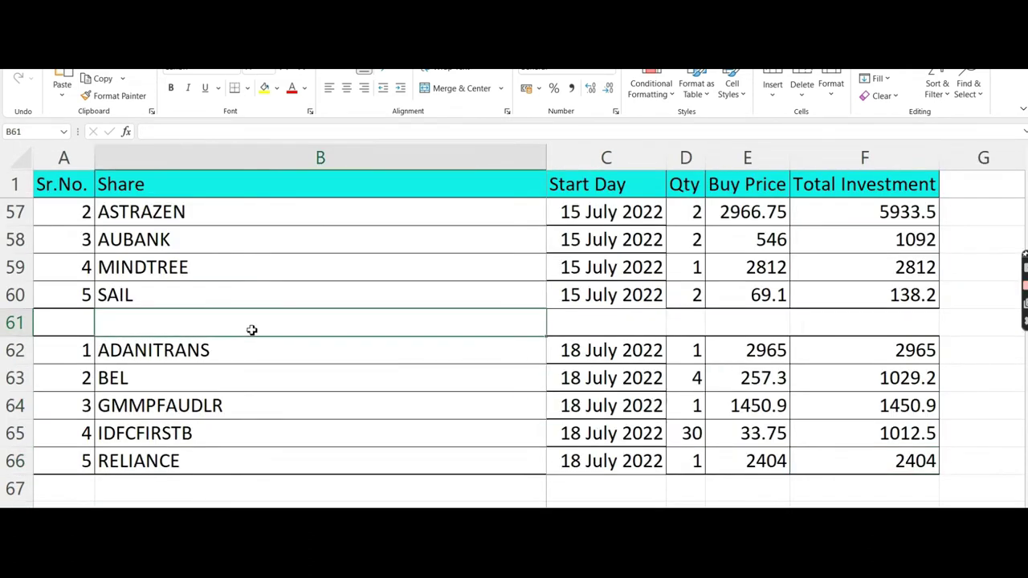
{"action": "key", "text": "Down"}
{"action": "key", "text": "Down"}
{"action": "key", "text": "Down"}
{"action": "key", "text": "Down"}
{"action": "key", "text": "Down"}
{"action": "key", "text": "Down"}
{"action": "key", "text": "Down"}
{"action": "key", "text": "Down"}
{"action": "key", "text": "Down"}
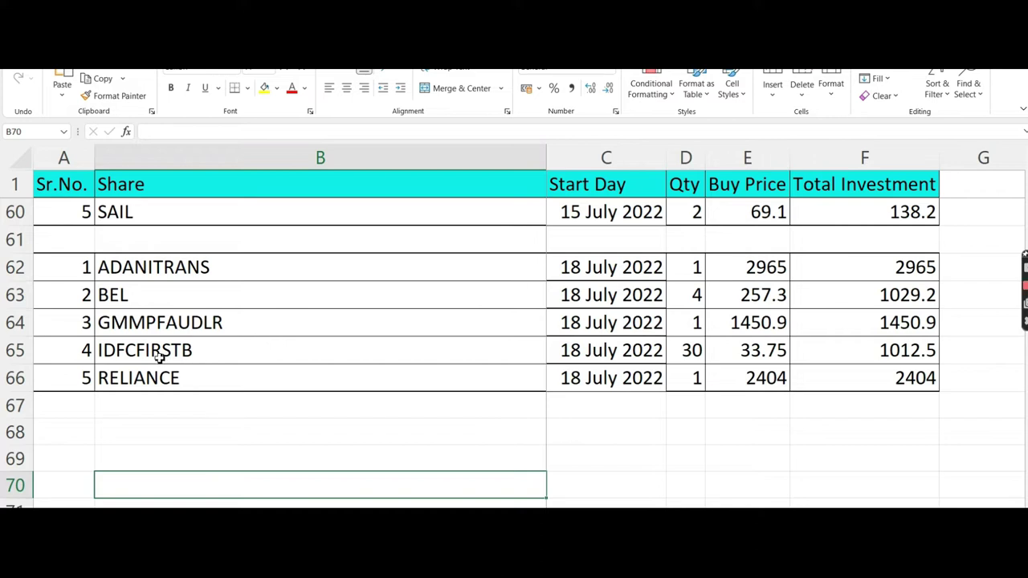
Step: Check the Qty values for ADANITRANS, BEL, GMMPFAUDLR and IDFCFIRSTB among the 18 July 2022 purchases
{"action": "left_click", "coordinate": [691, 273]}
{"action": "left_click", "coordinate": [700, 297]}
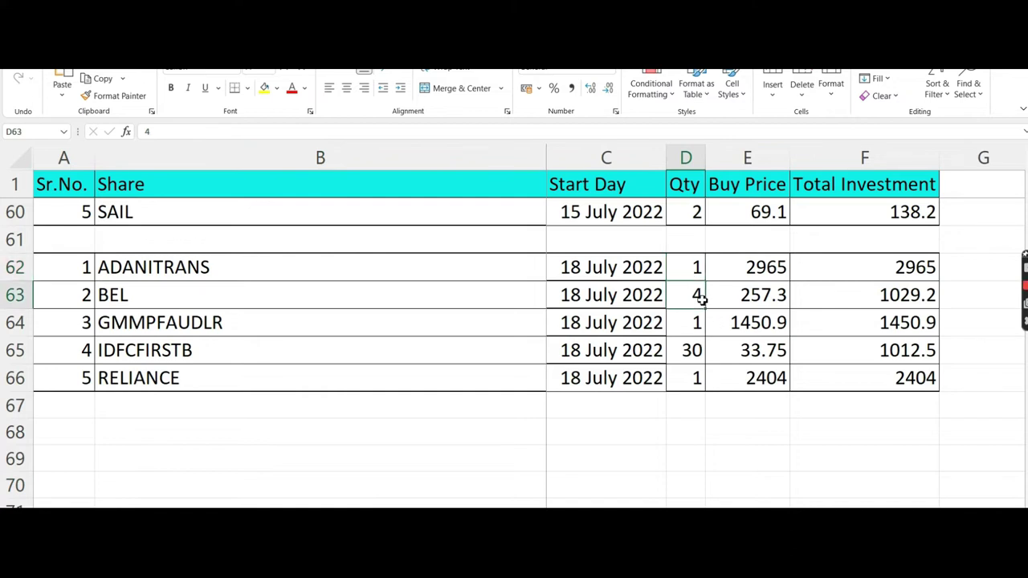
{"action": "left_click", "coordinate": [689, 329]}
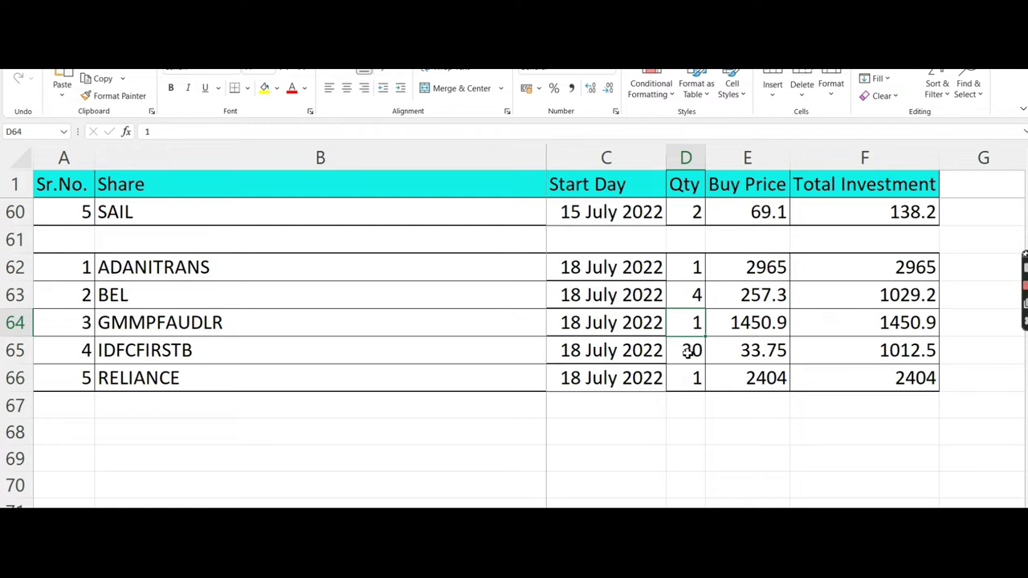
{"action": "left_click", "coordinate": [688, 353]}
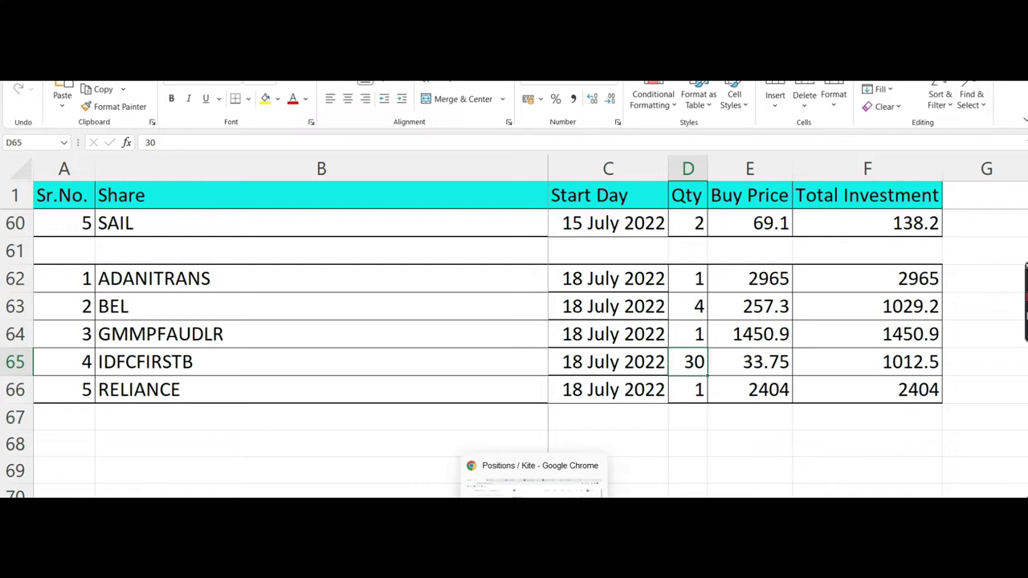
Step: Switch to the Kite Positions page in Chrome and check the open positions and the NIFTY 50 index
{"action": "left_click", "coordinate": [533, 482]}
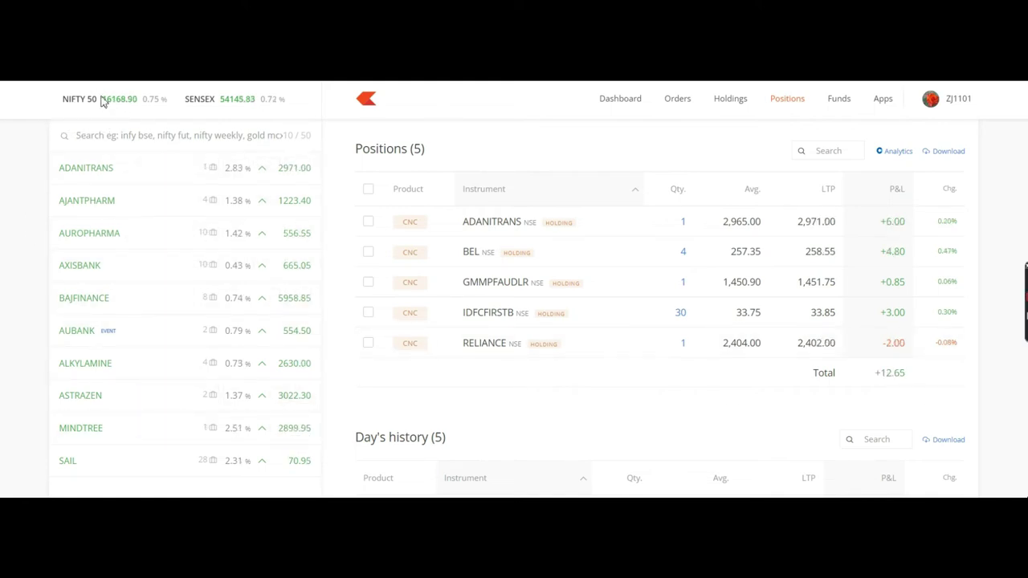
{"action": "left_click_drag", "start_coordinate": [101, 99], "coordinate": [154, 101]}
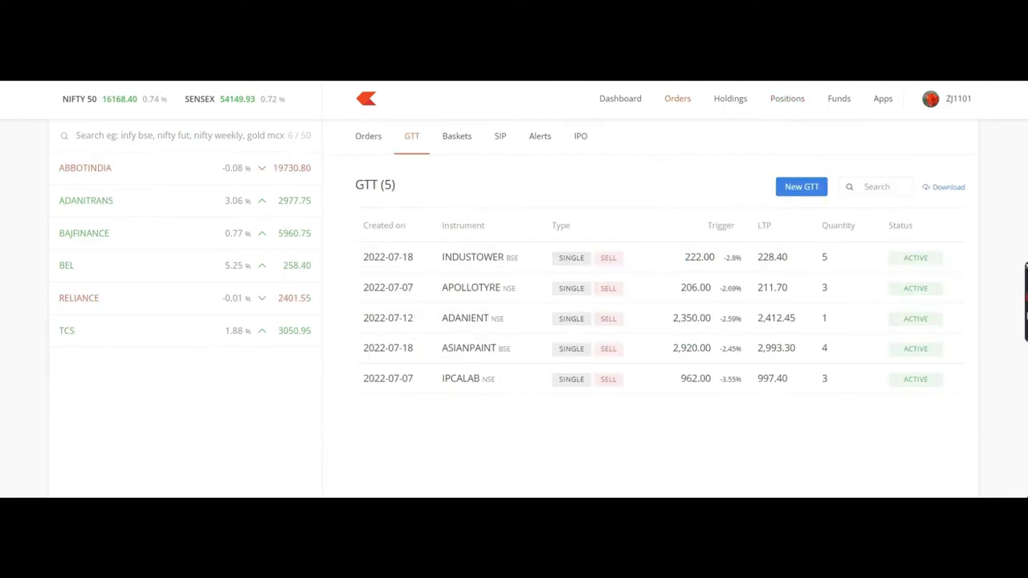
Step: Show the GTT orders, refresh the page, and sort the list by instrument in ascending order
{"action": "left_click", "coordinate": [409, 143]}
{"action": "key", "text": "F5"}
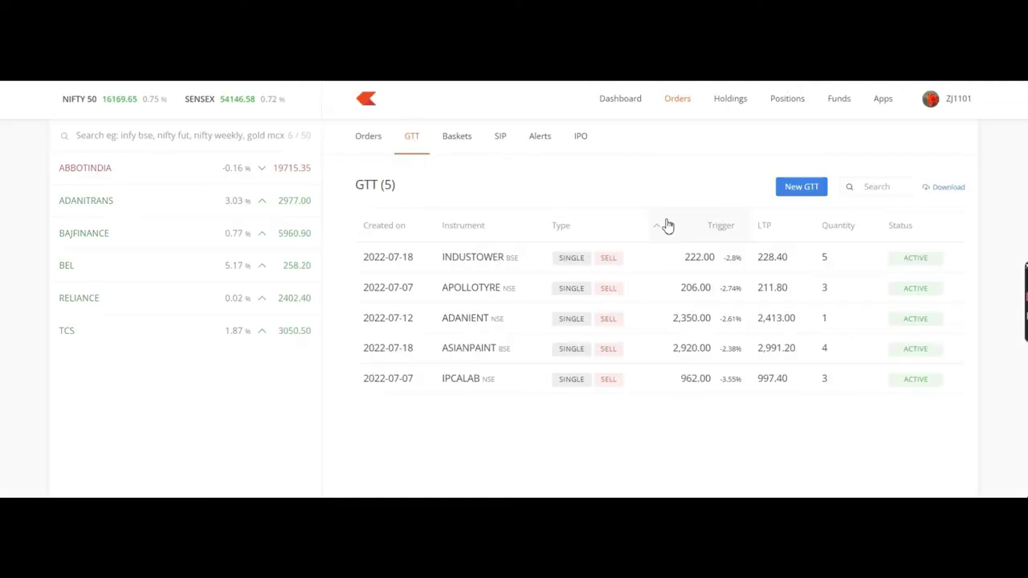
{"action": "left_click", "coordinate": [459, 234]}
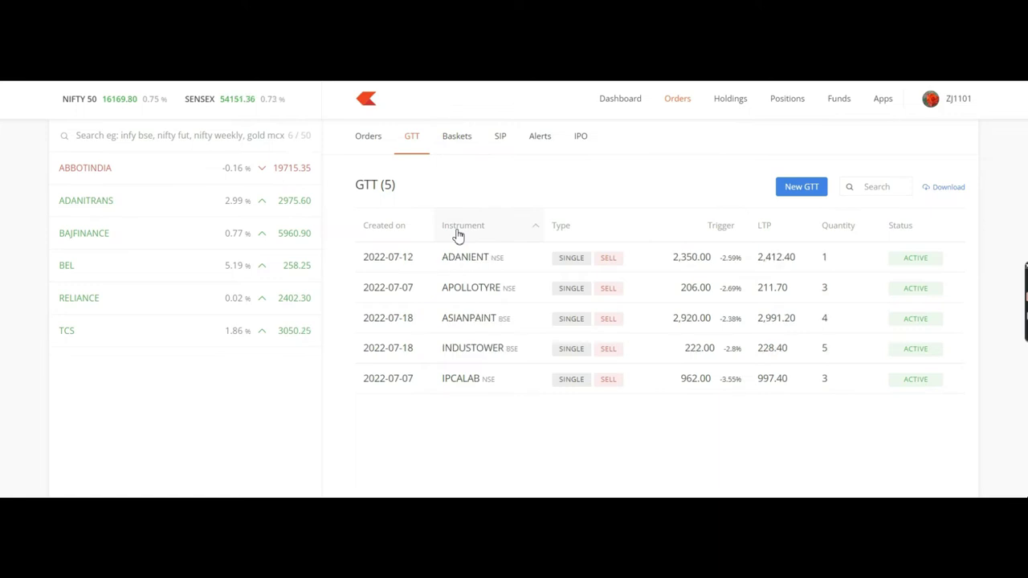